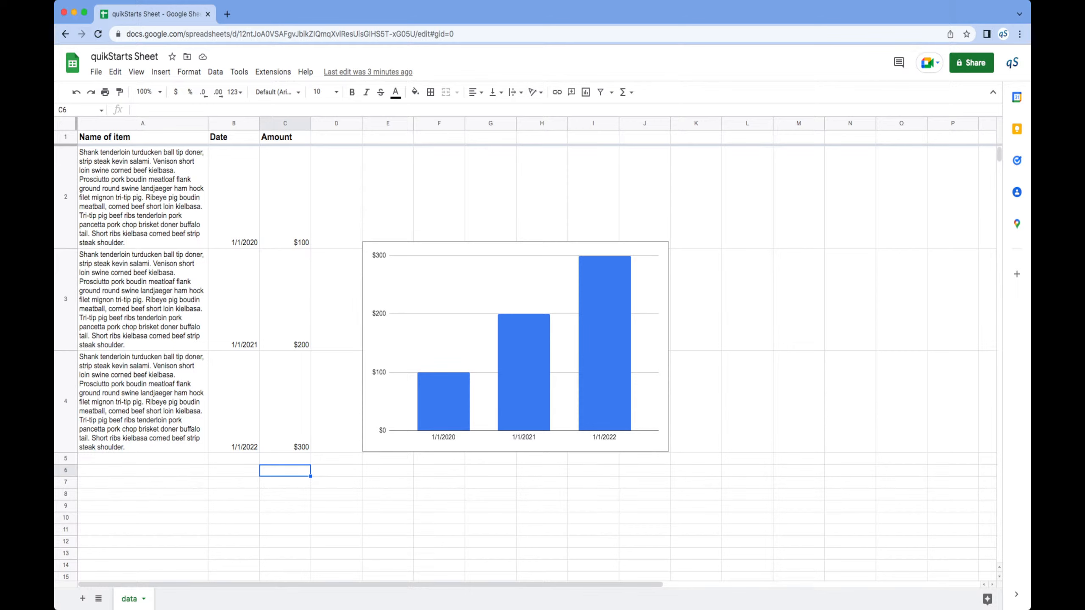
key("Down")
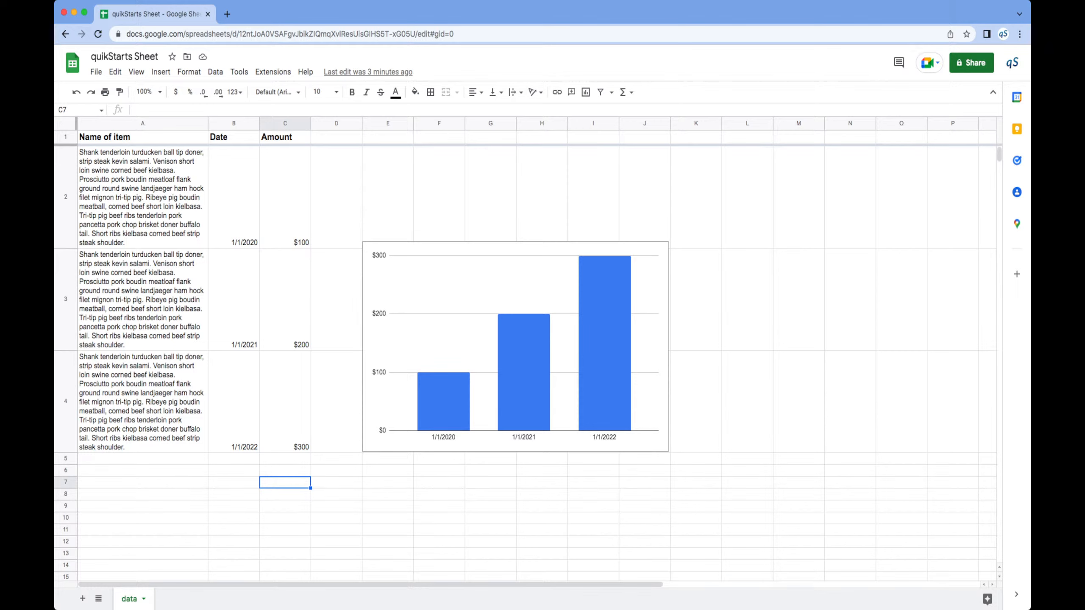
left_click(285, 198)
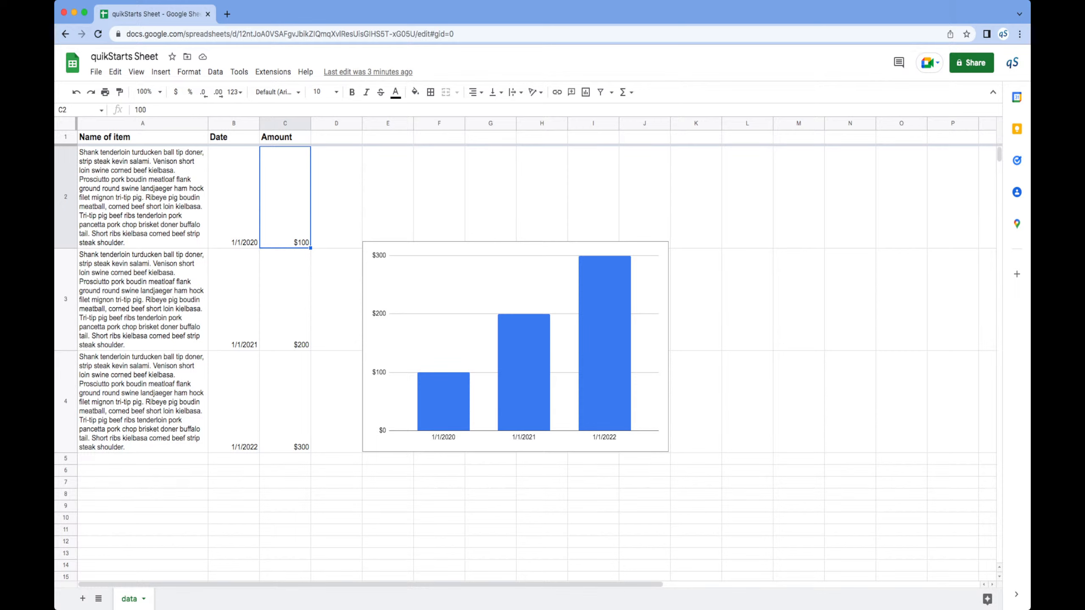
left_click(285, 470)
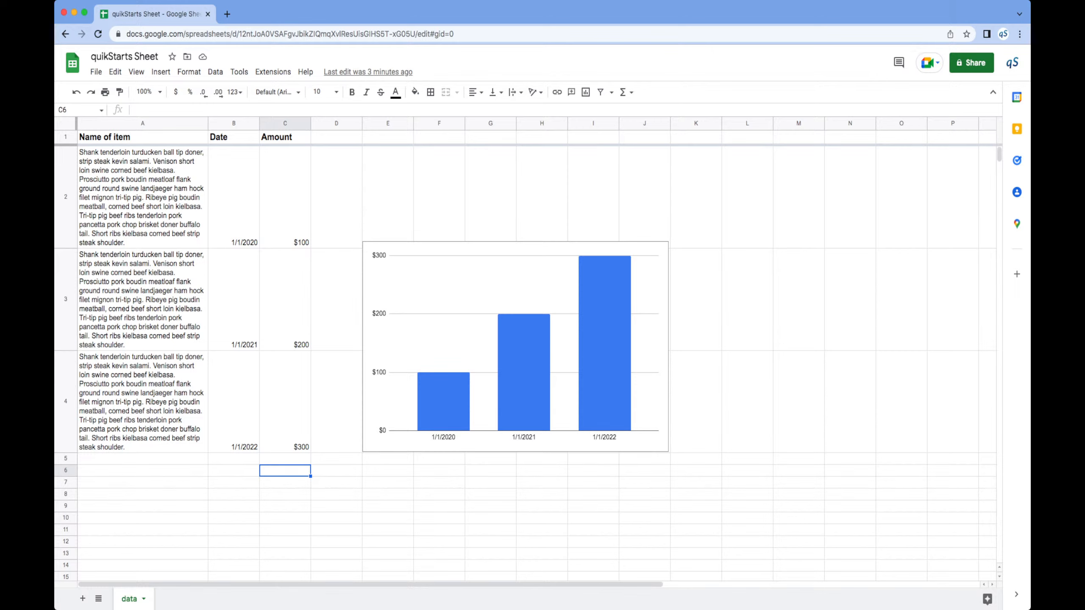
Step: Enter "Total" in cell A6 and make all of row 6 bold
left_click(143, 471)
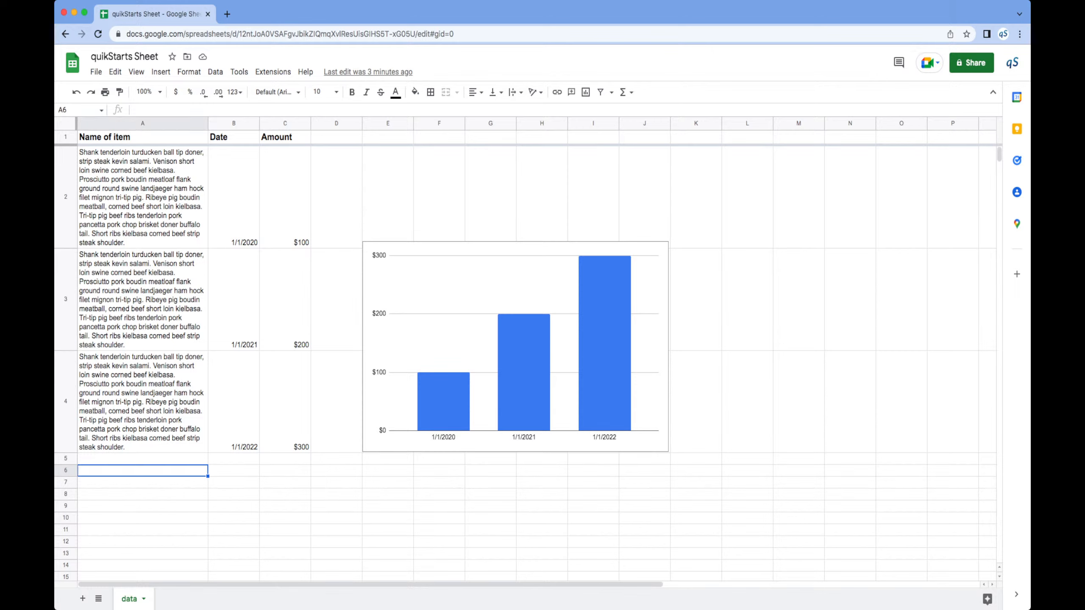
type("Total")
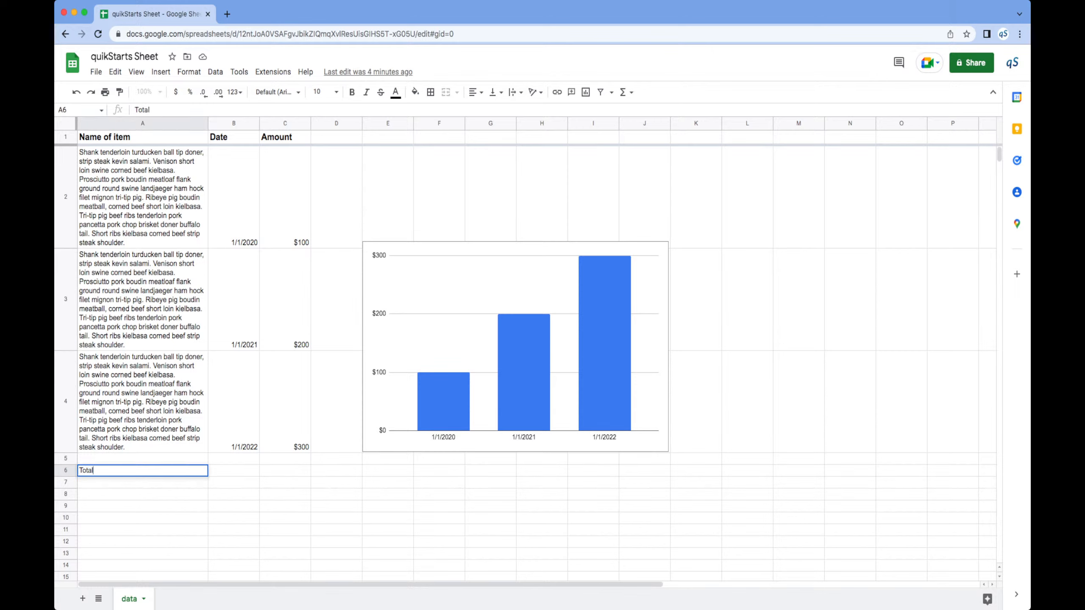
left_click(65, 471)
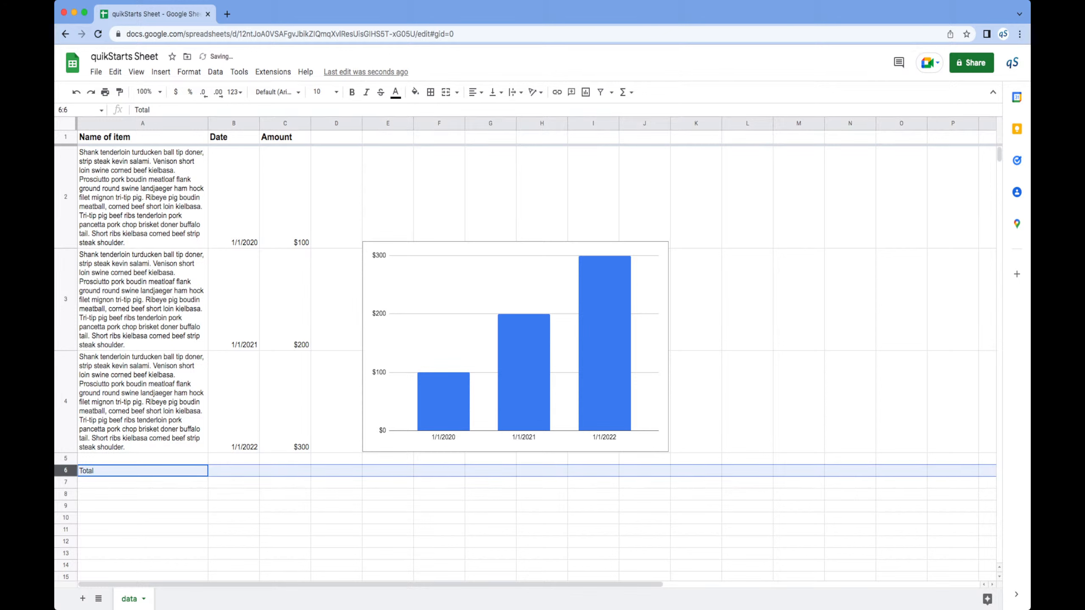
left_click(352, 93)
left_click(351, 92)
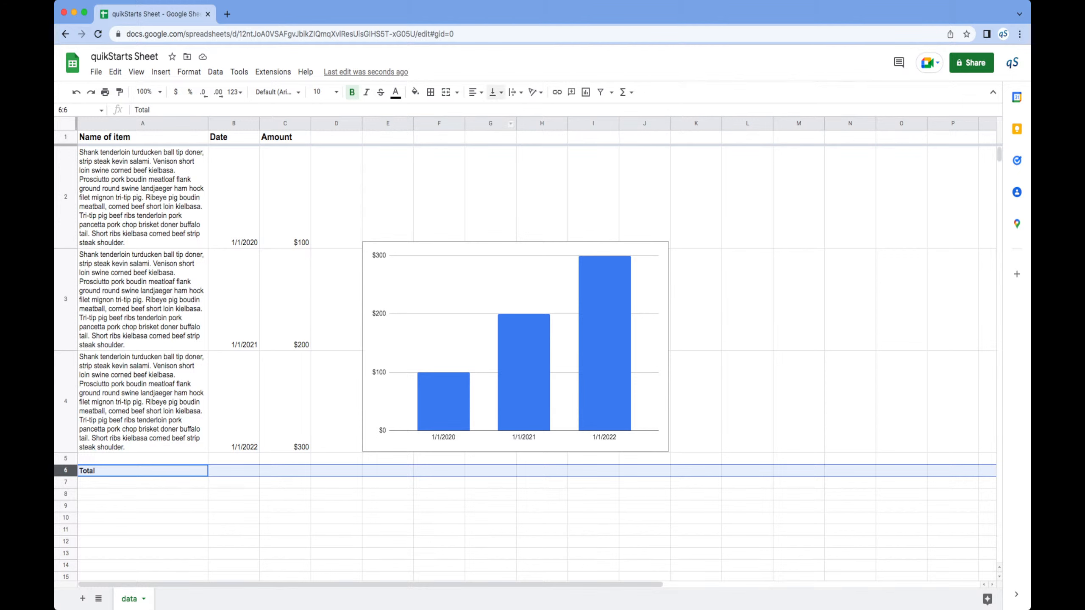
Step: Right-align the contents of row 6 and set the row's font size to 14
left_click(476, 93)
left_click(499, 111)
left_click(233, 518)
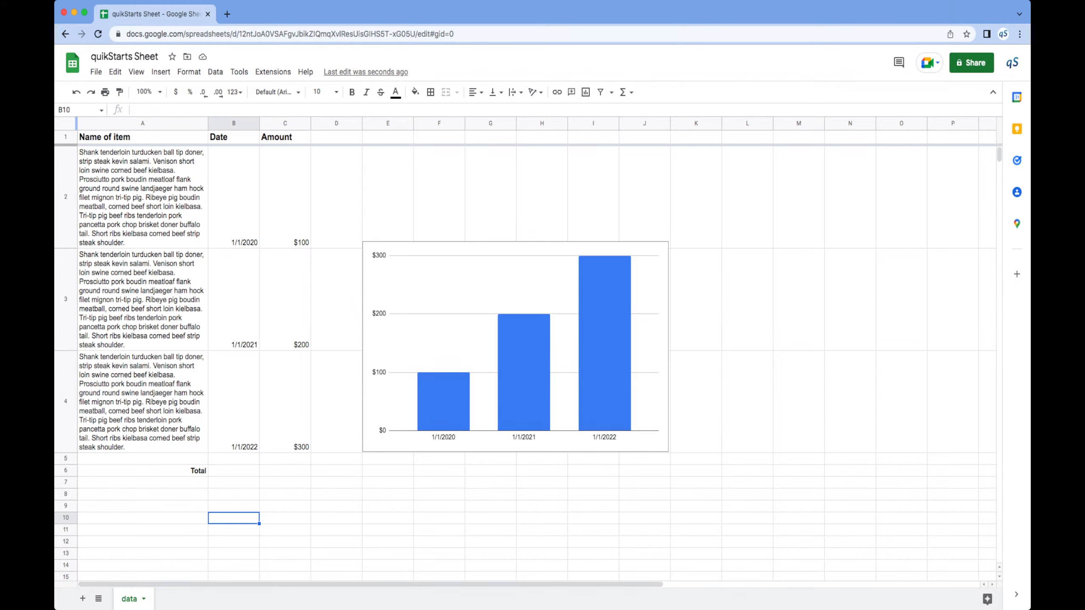
left_click(66, 471)
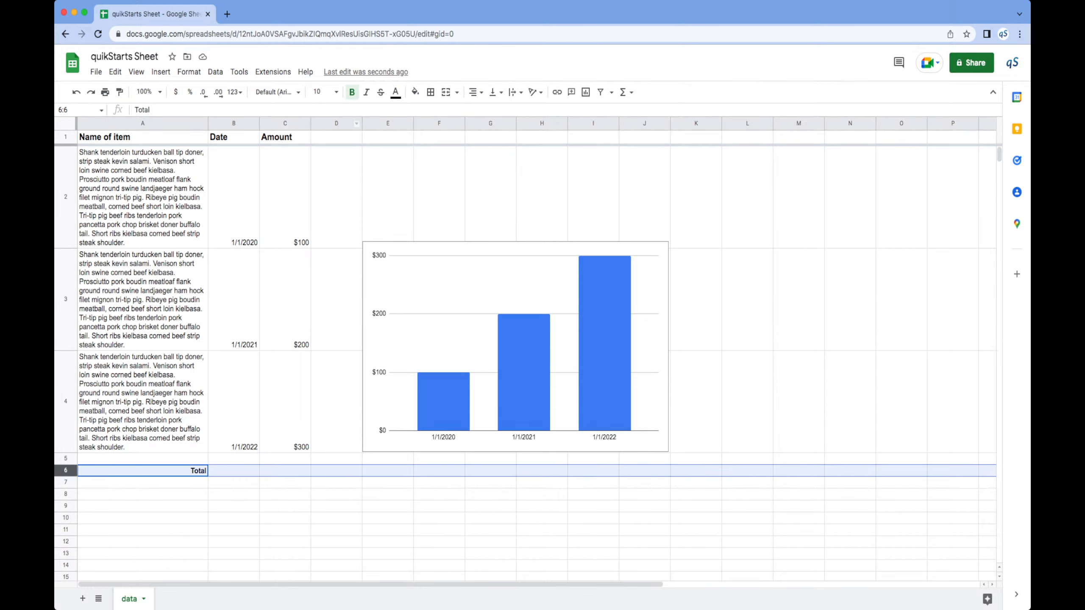
left_click(324, 92)
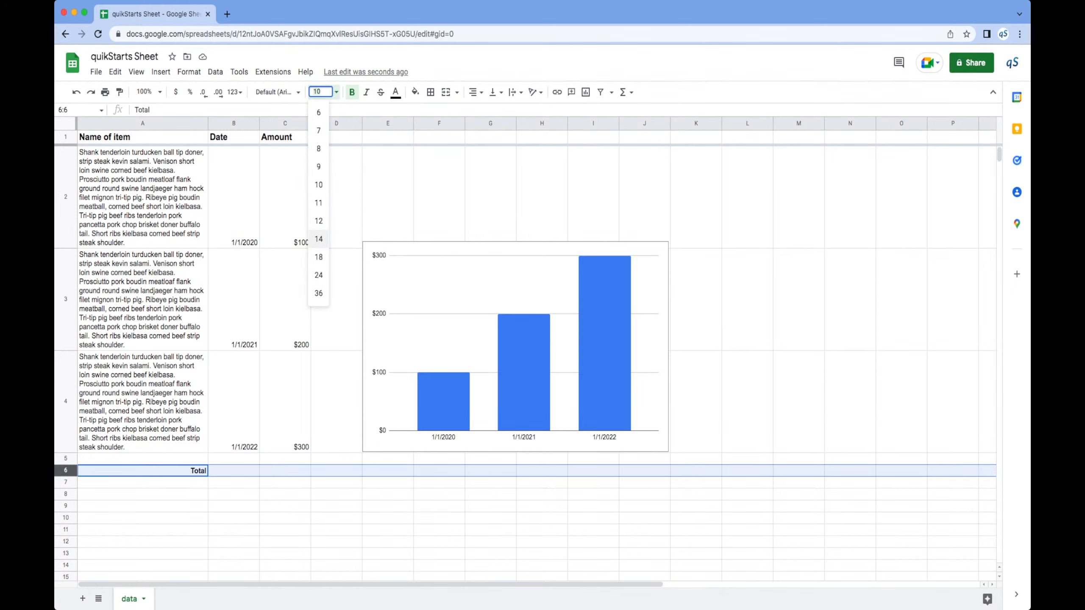
left_click(318, 239)
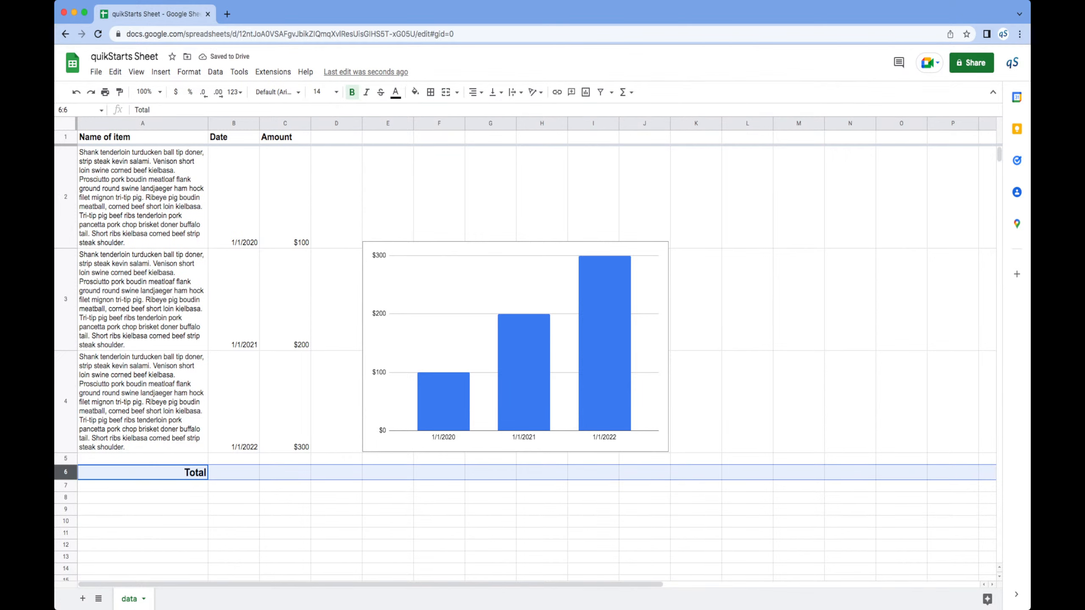
Step: Insert a SUM formula in cell C6 that adds the amounts in C2:C4
left_click(285, 473)
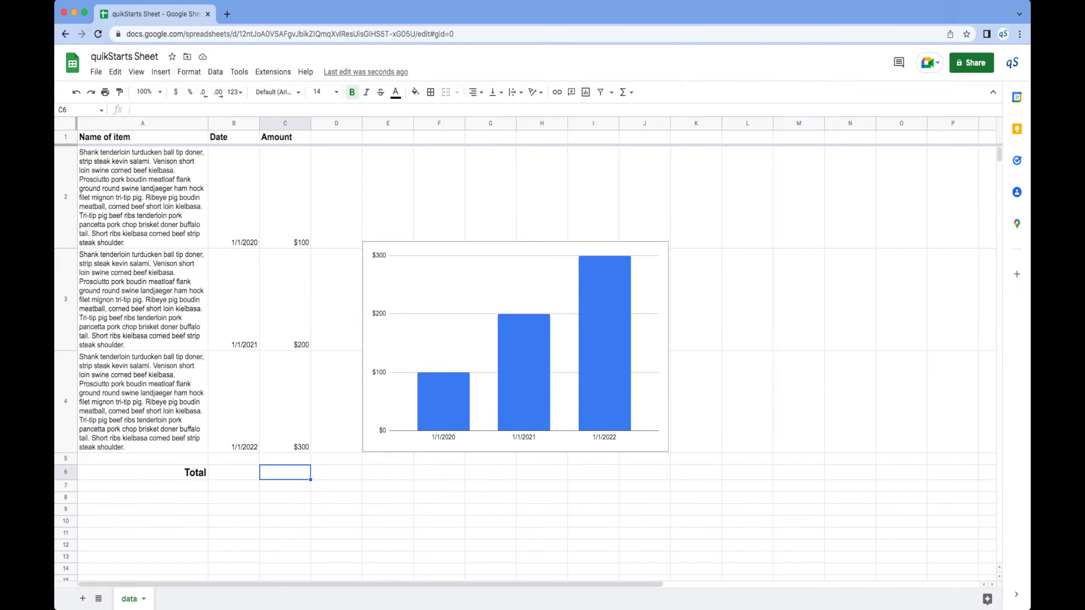
left_click(623, 92)
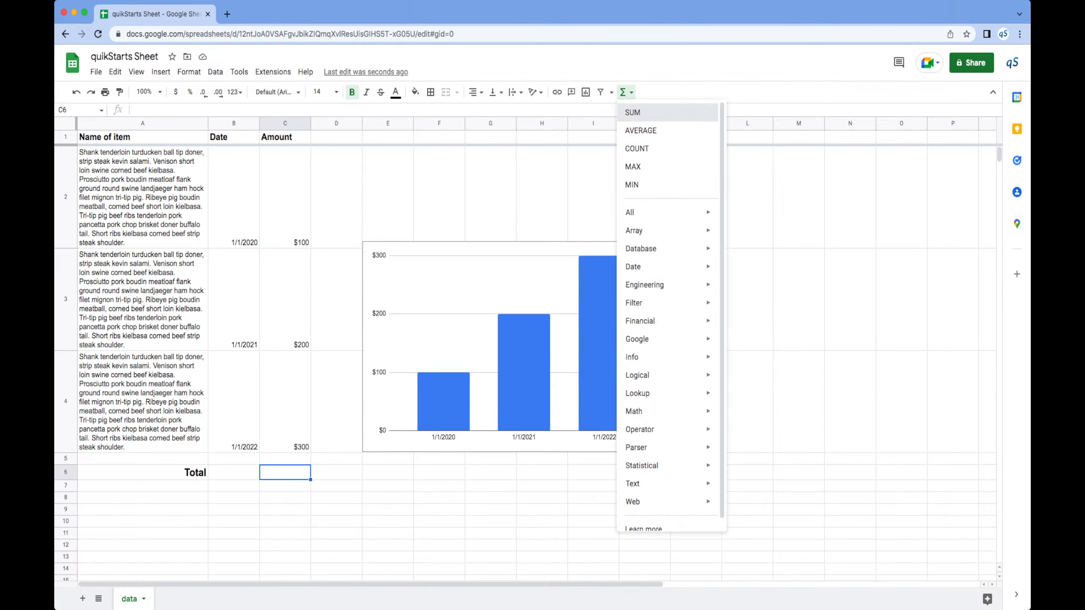
left_click(633, 112)
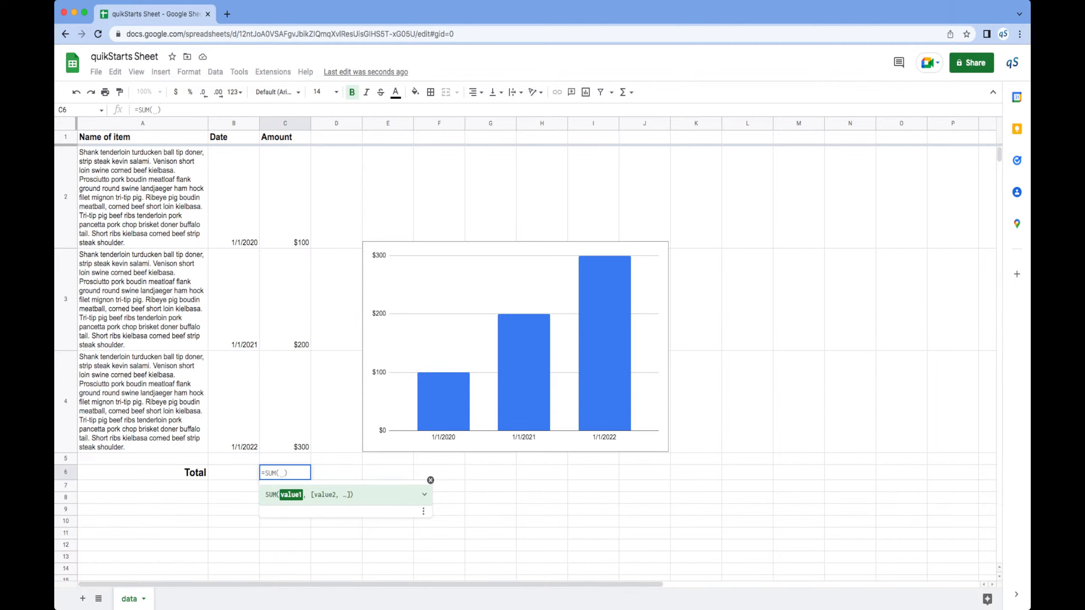
left_click(285, 197)
left_click_drag(285, 198, 284, 299)
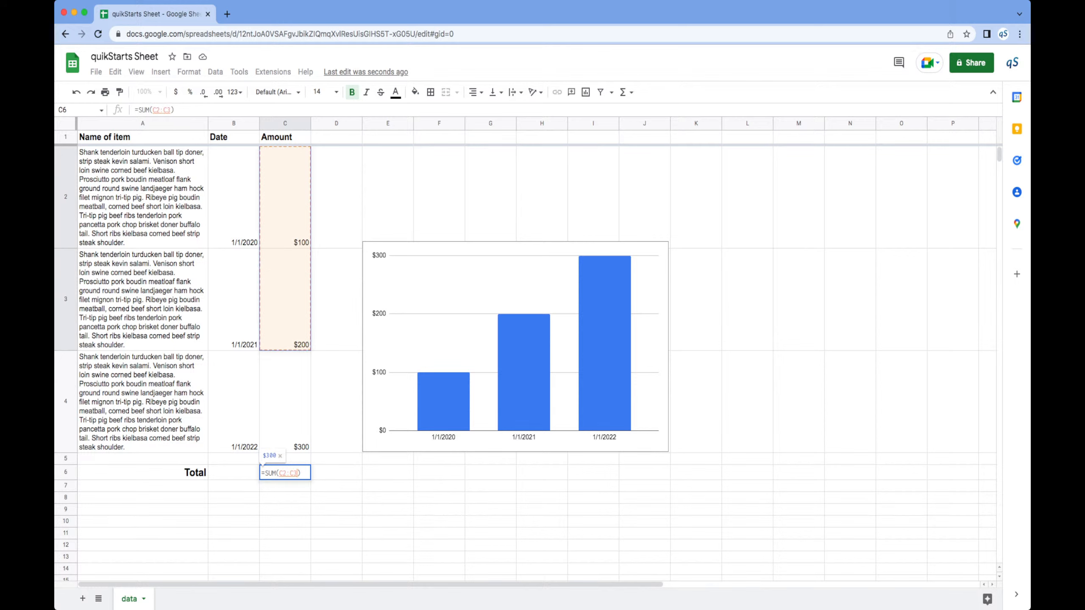
key("shift+Down")
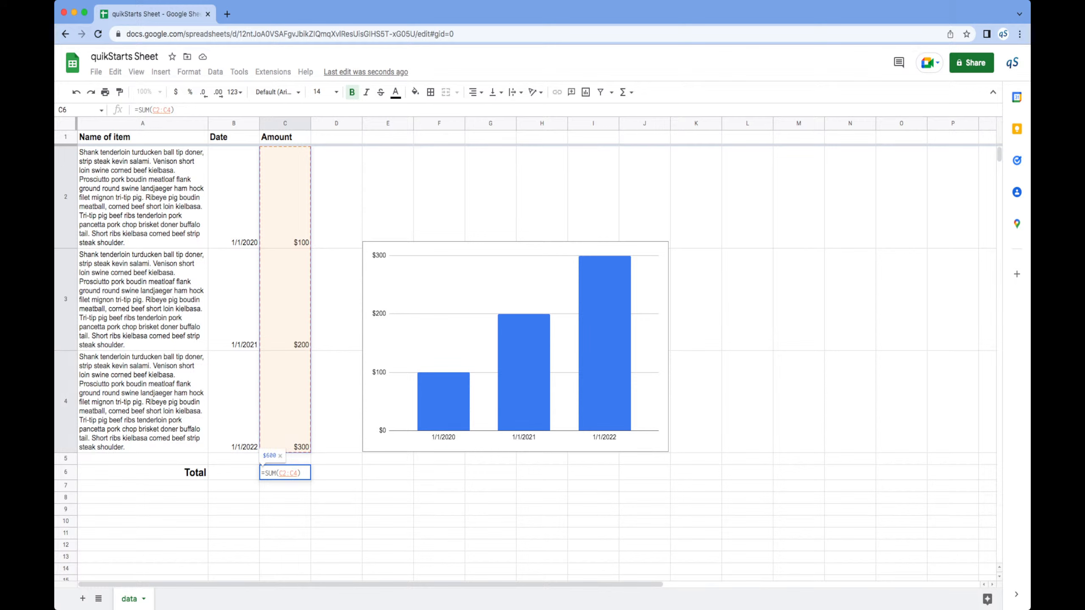
key("Return")
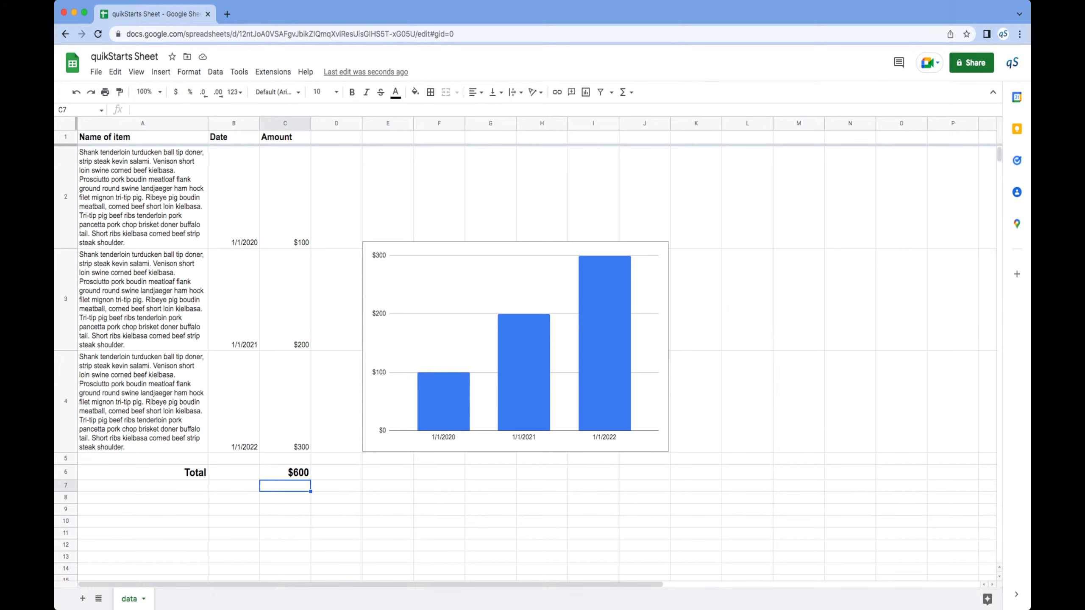
Step: Examine the criteria types offered by data validation for cell C2, leaving without saving a rule
left_click(284, 197)
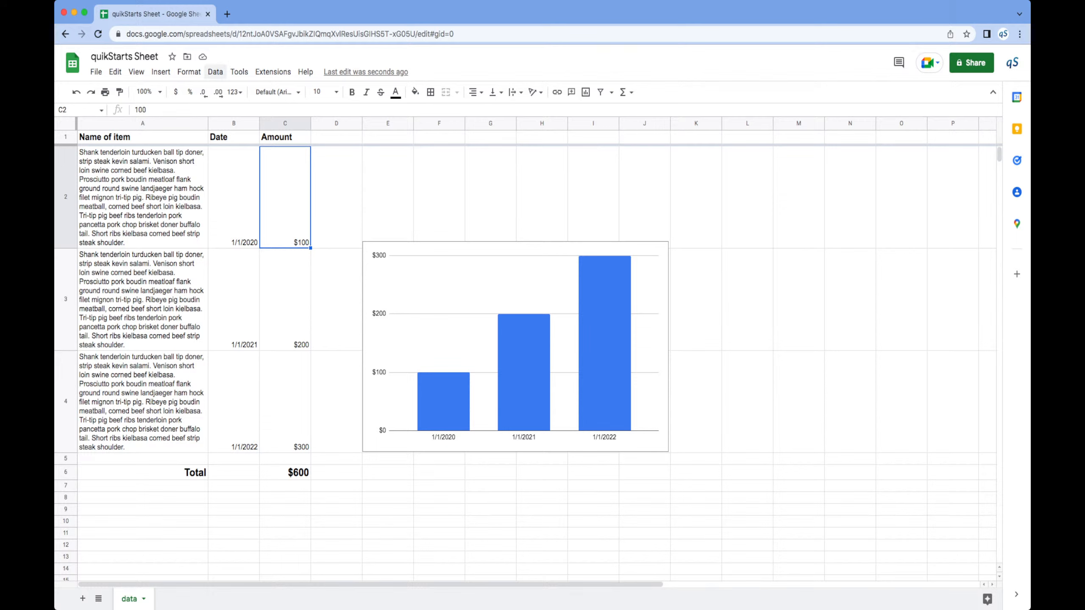
left_click(216, 71)
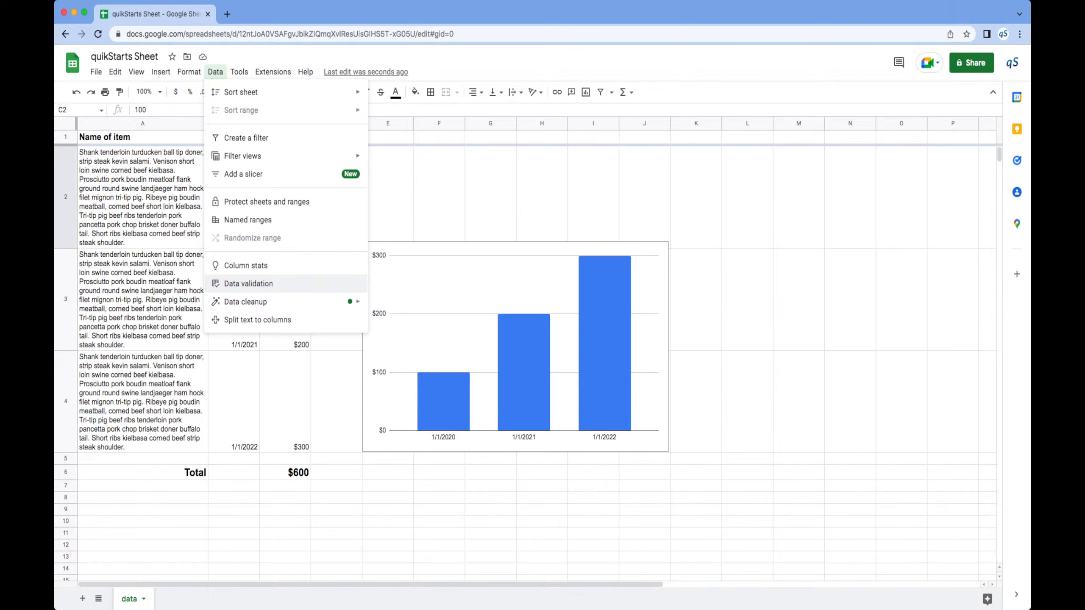
left_click(248, 284)
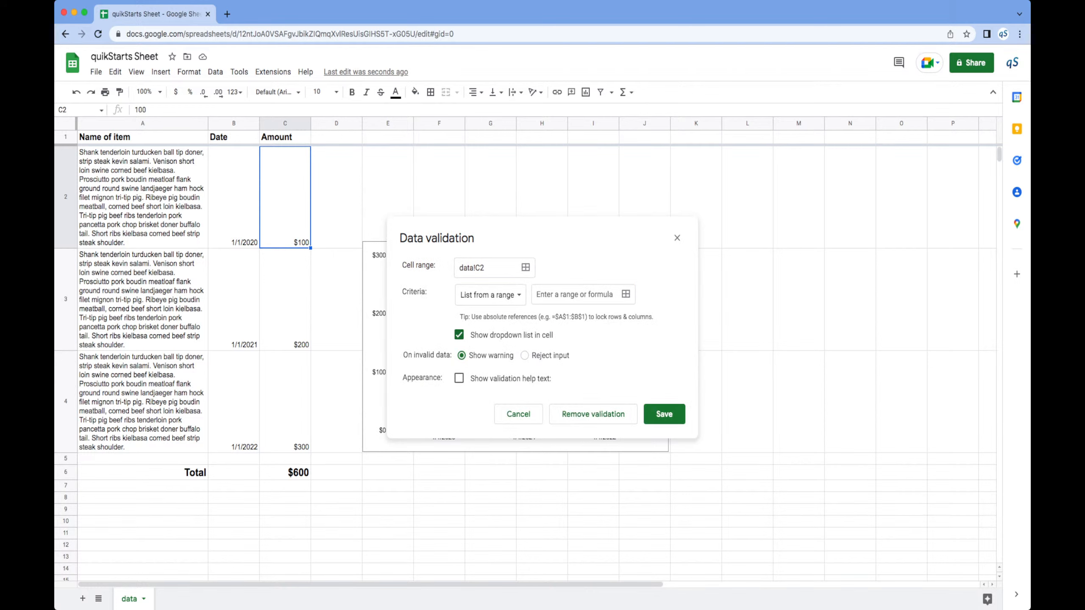
double_click(413, 292)
left_click(491, 294)
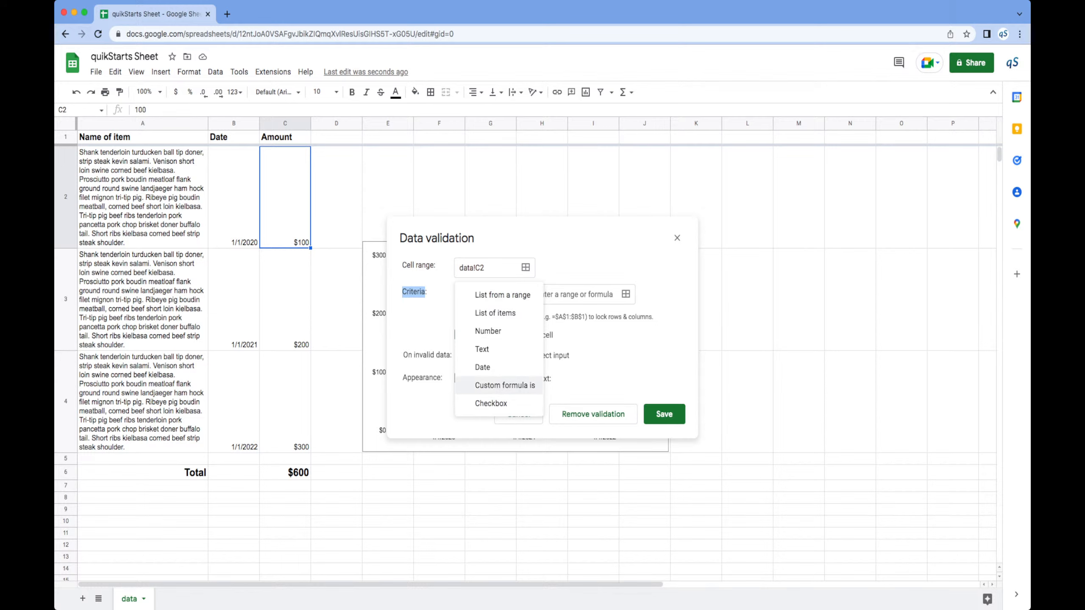
left_click(432, 315)
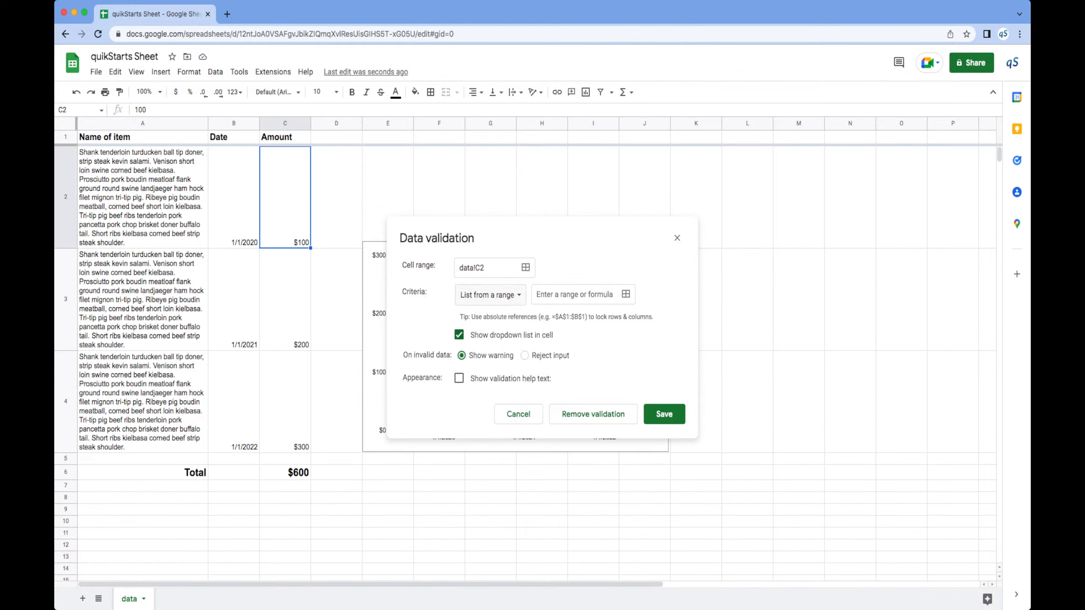
left_click(490, 295)
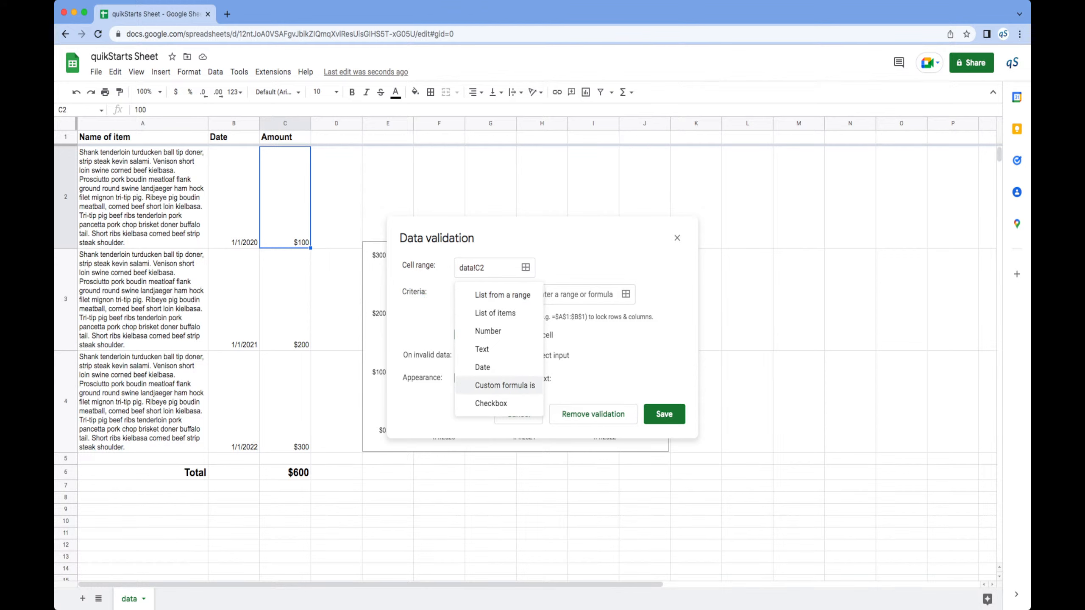
key("Escape")
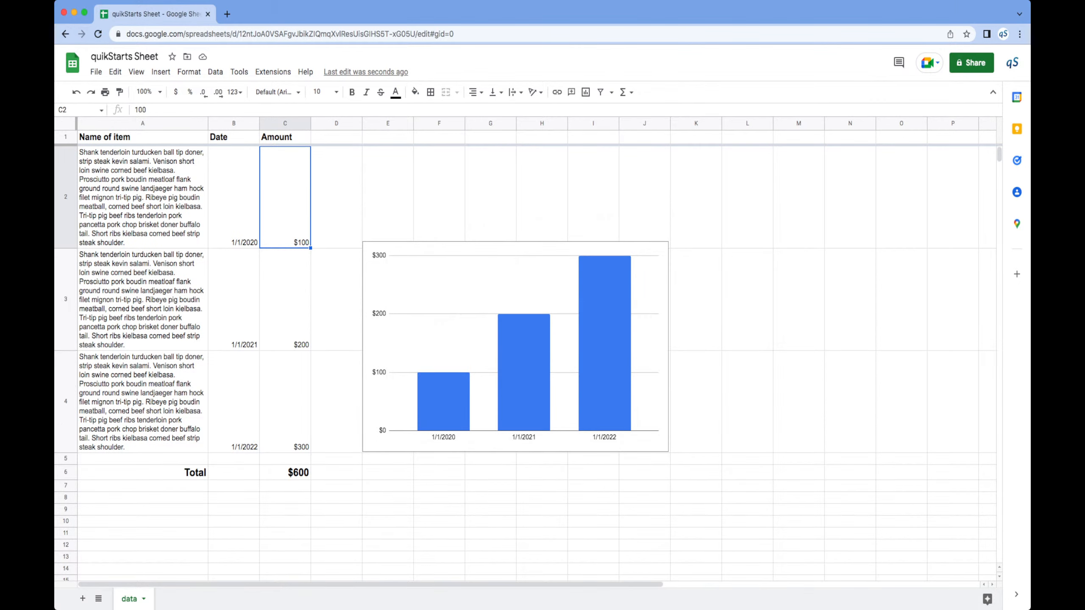
Step: Add a data validation dropdown to cell C2 using a list of items: 100, 200, 300
left_click(239, 71)
mouse_move(188, 72)
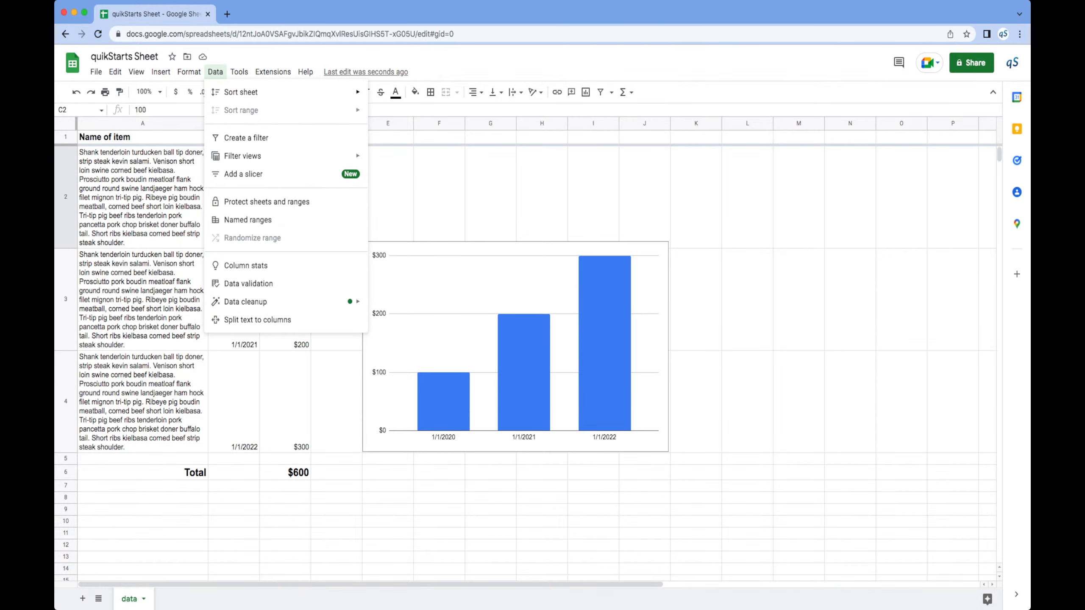
left_click(248, 284)
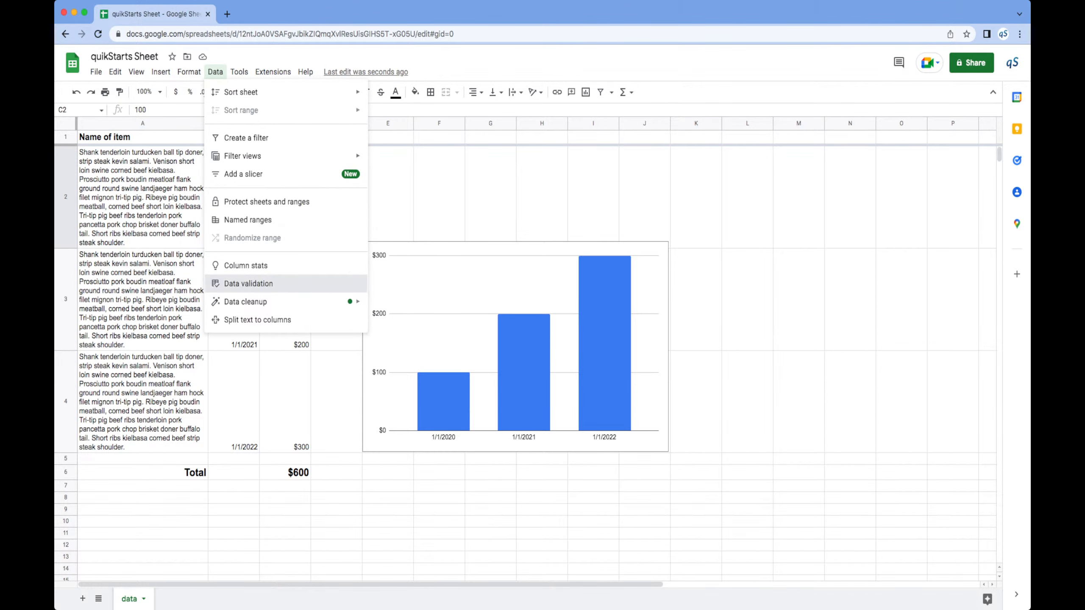
left_click(490, 295)
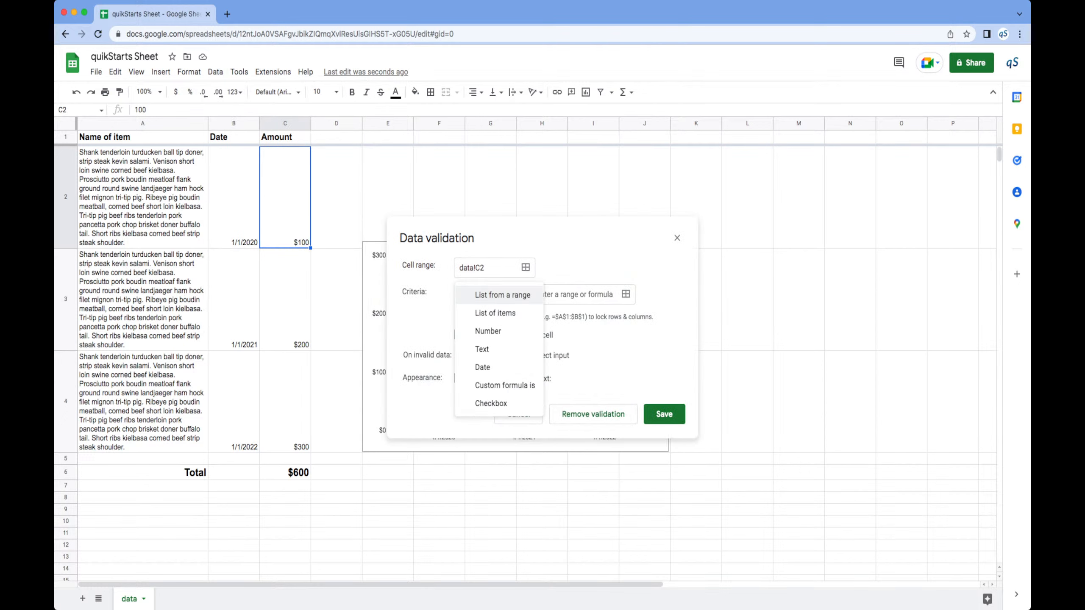
left_click(495, 312)
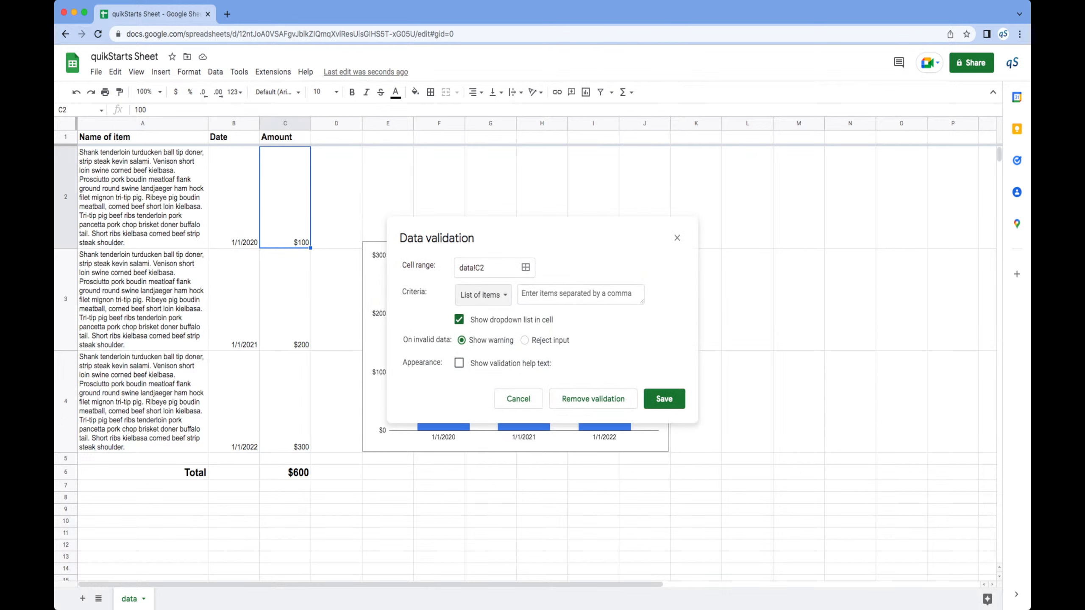
left_click(483, 295)
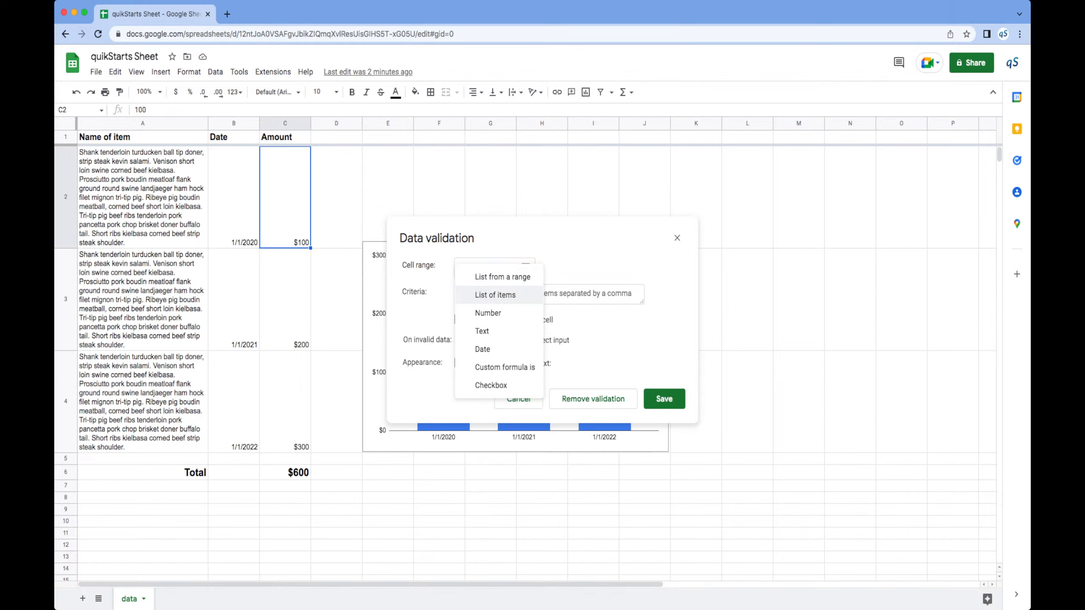
left_click(495, 295)
left_click(580, 294)
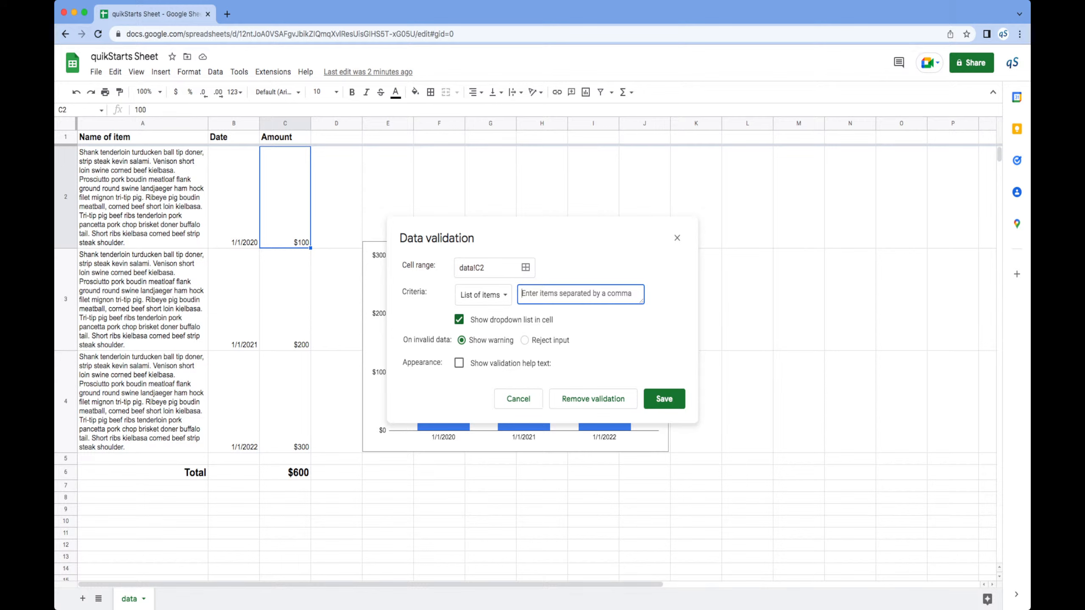
type("100, 200, 300")
left_click(664, 398)
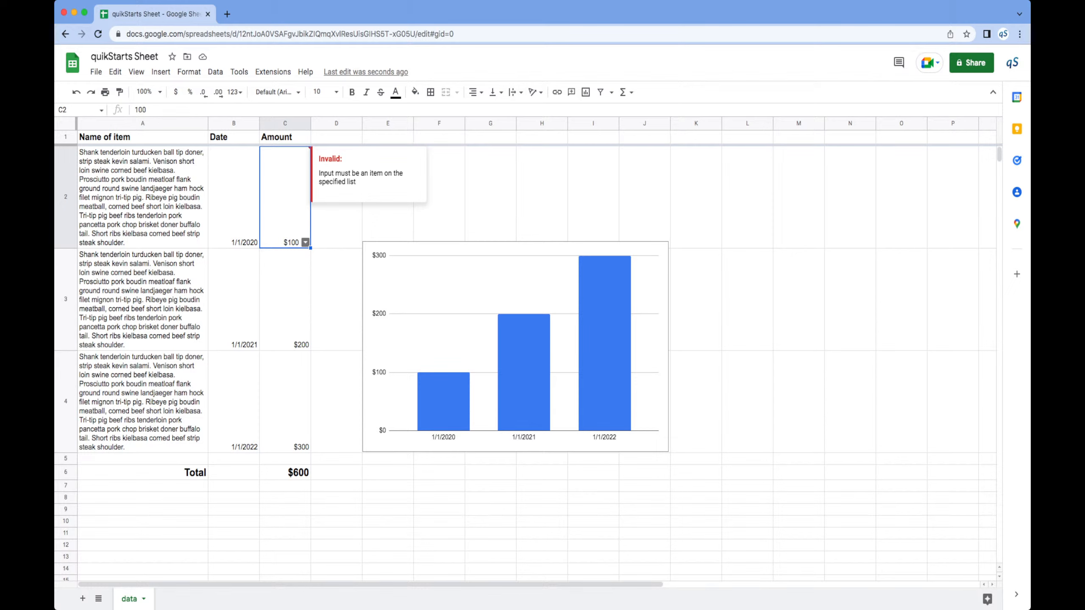
Step: Browse the options in cell C2's dropdown list and leave the cell without changing its amount
key("Return")
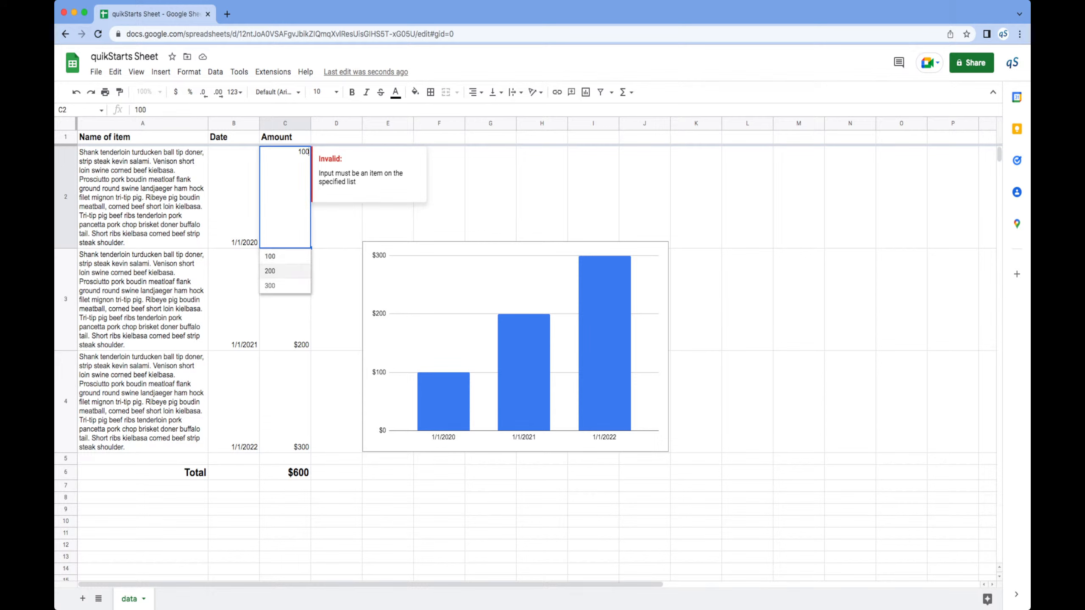
key("Down")
key("Down")
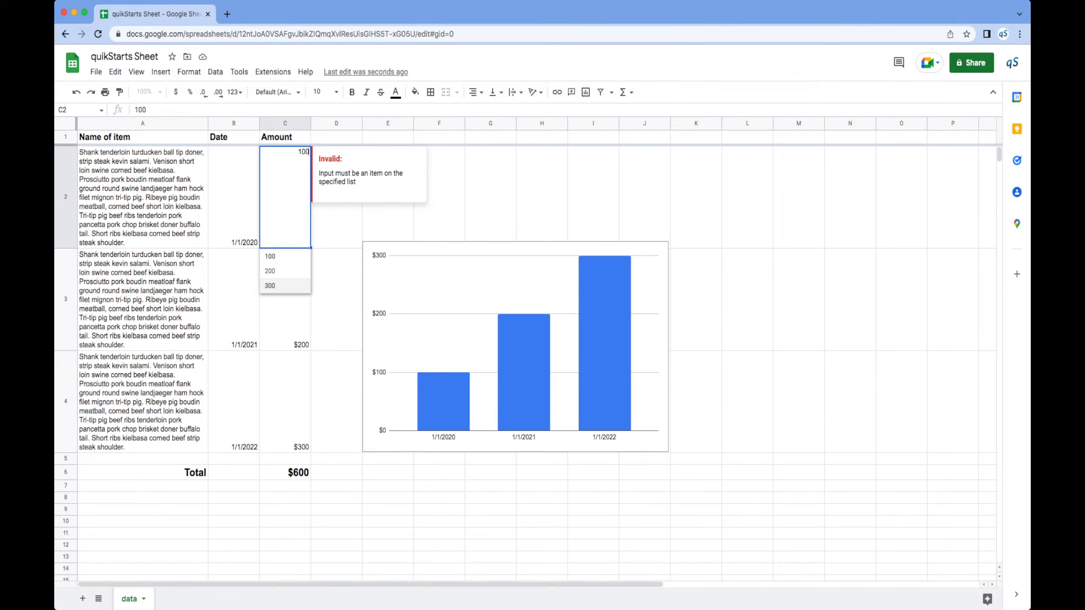
key("Return")
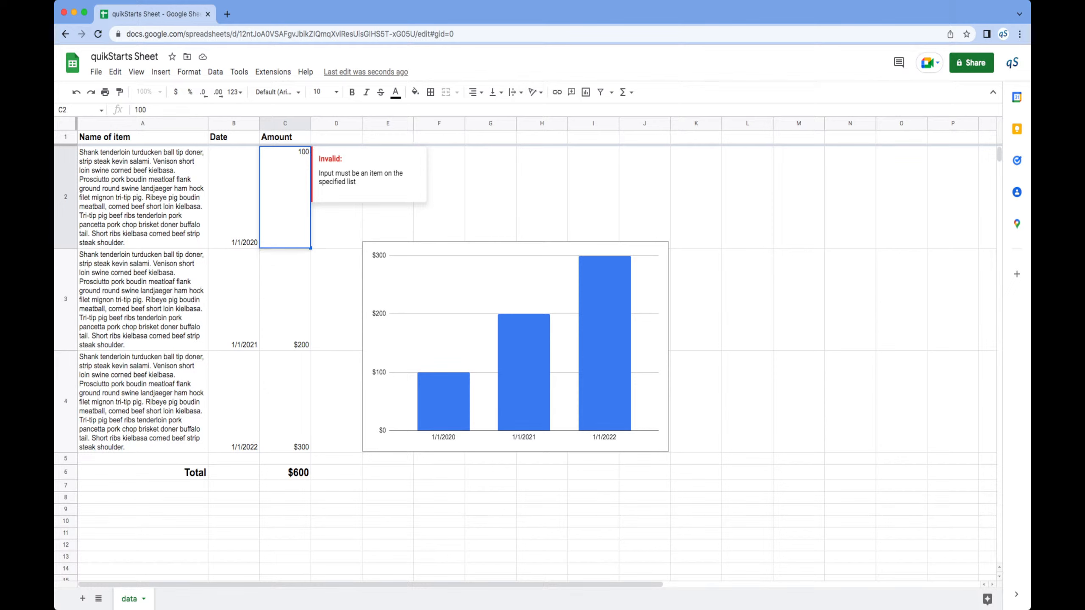
key("Tab")
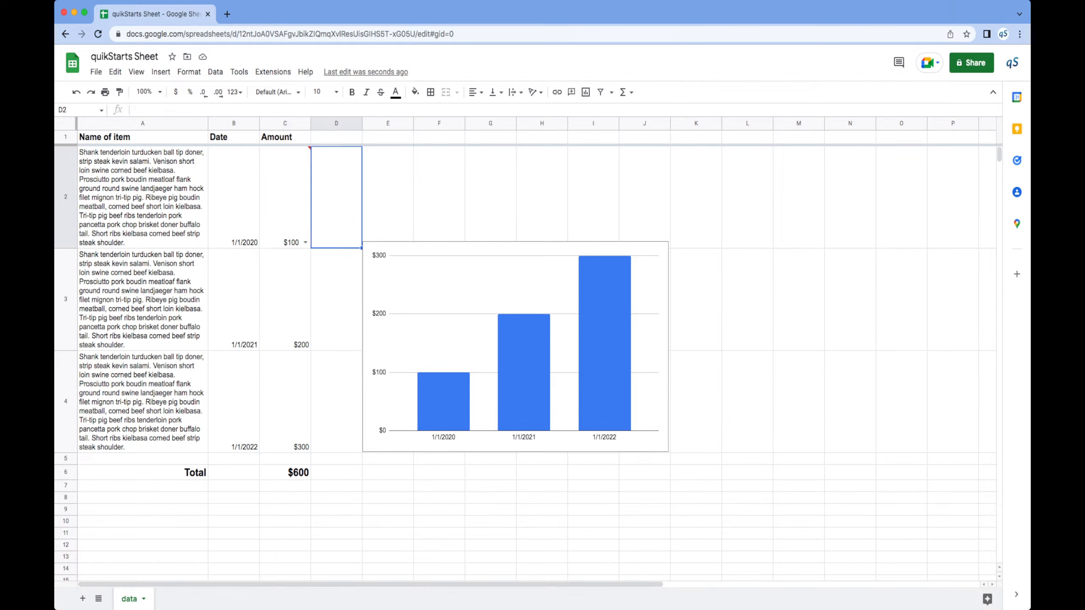
Step: Inspect the validation warning on cell C2 and browse its dropdown options, leaving the cell without picking another amount
mouse_move(299, 170)
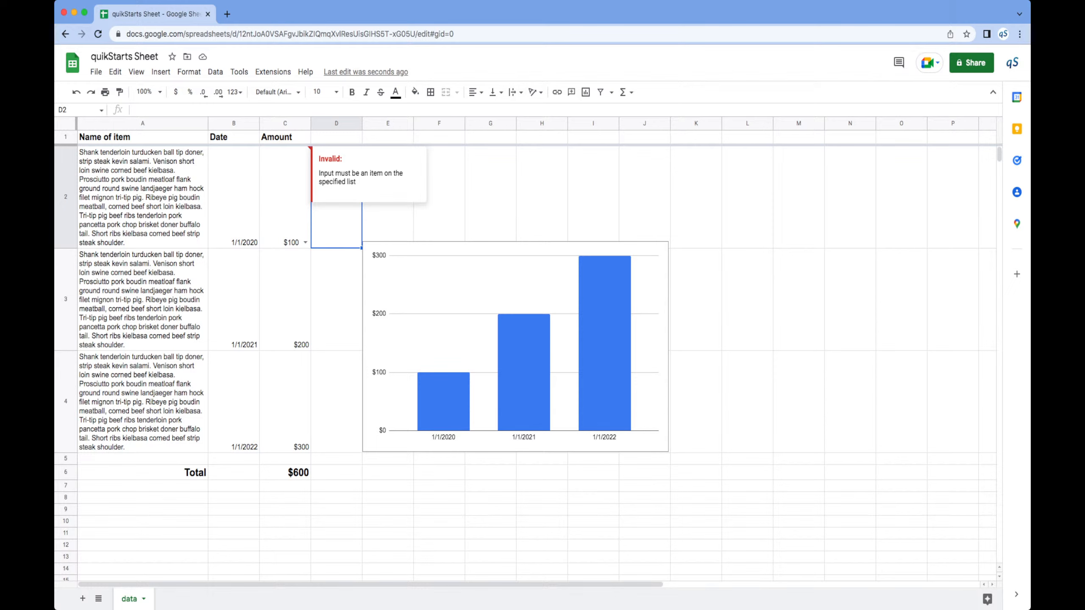
left_click(285, 197)
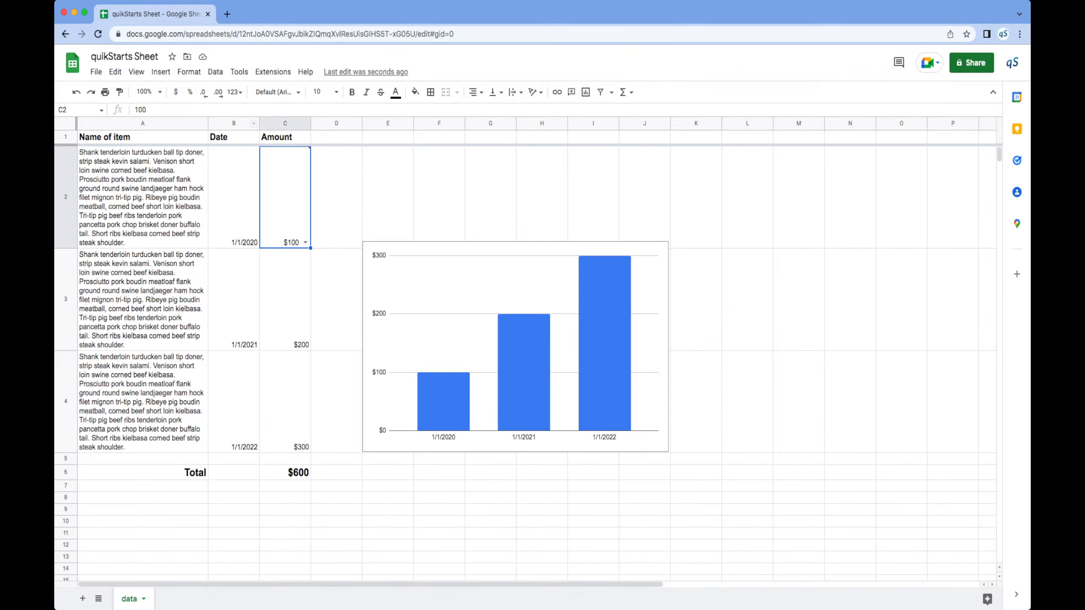
left_click(305, 242)
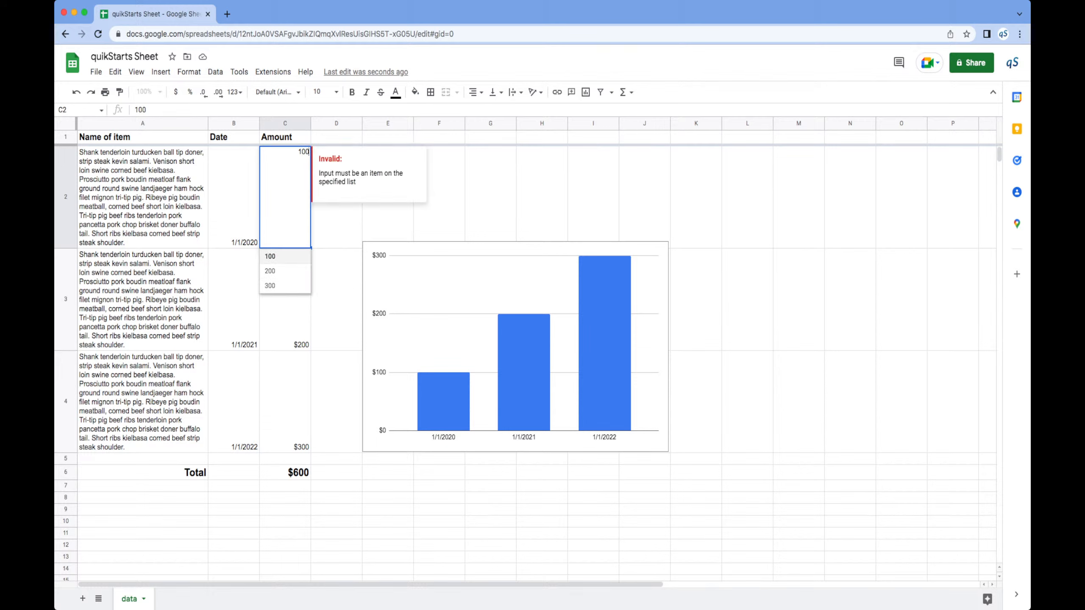
key("Down")
key("Down")
key("Up")
key("Up")
key("Tab")
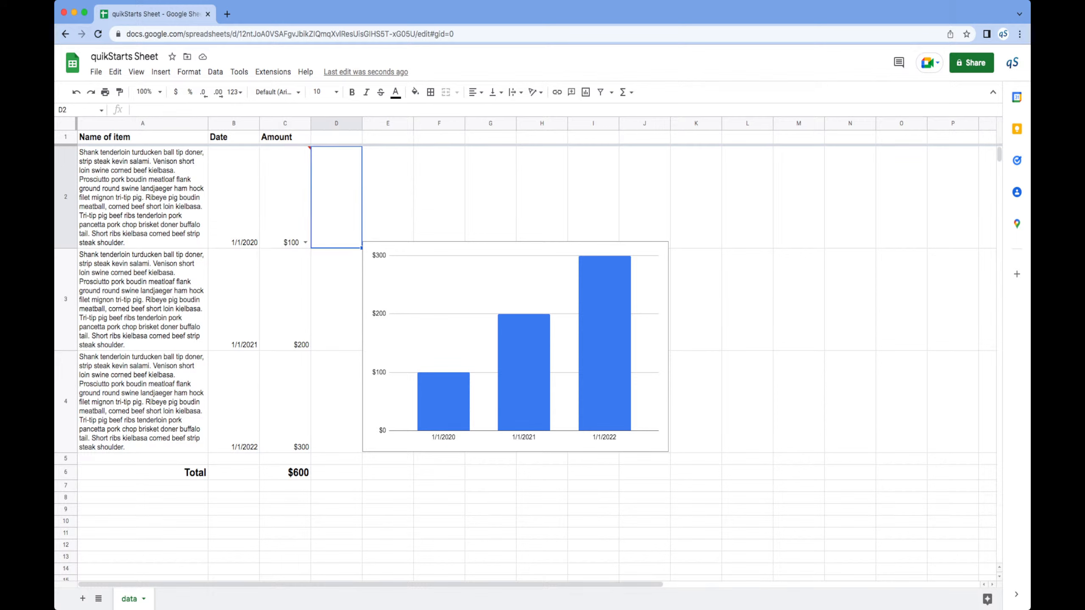
Step: Edit the data validation rule of cell C2 so its list of items reads $100, $200, $300, and save it
mouse_move(285, 197)
left_click(285, 198)
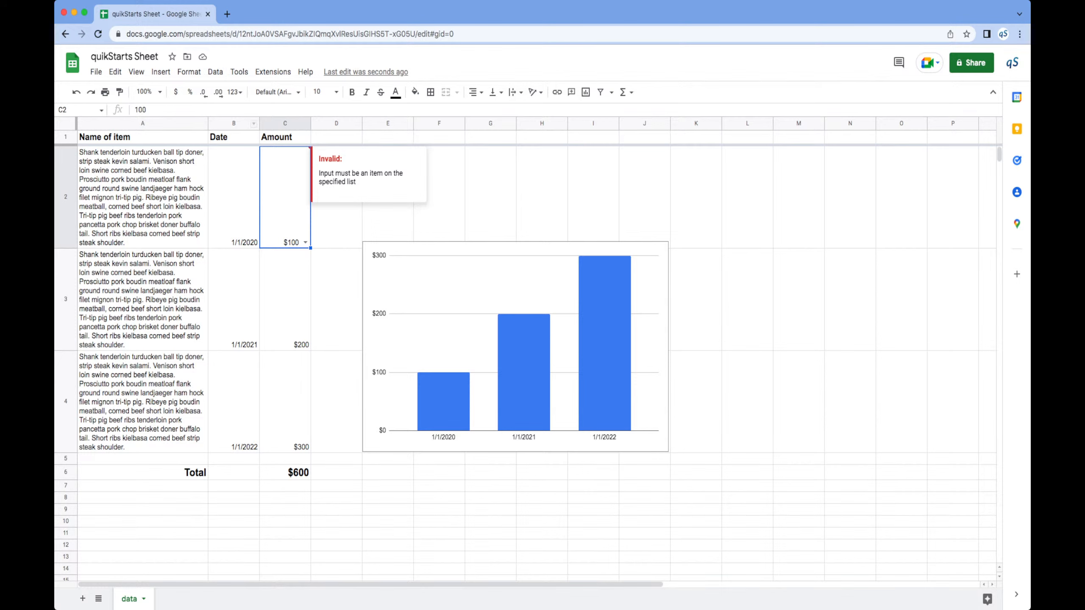
left_click(215, 71)
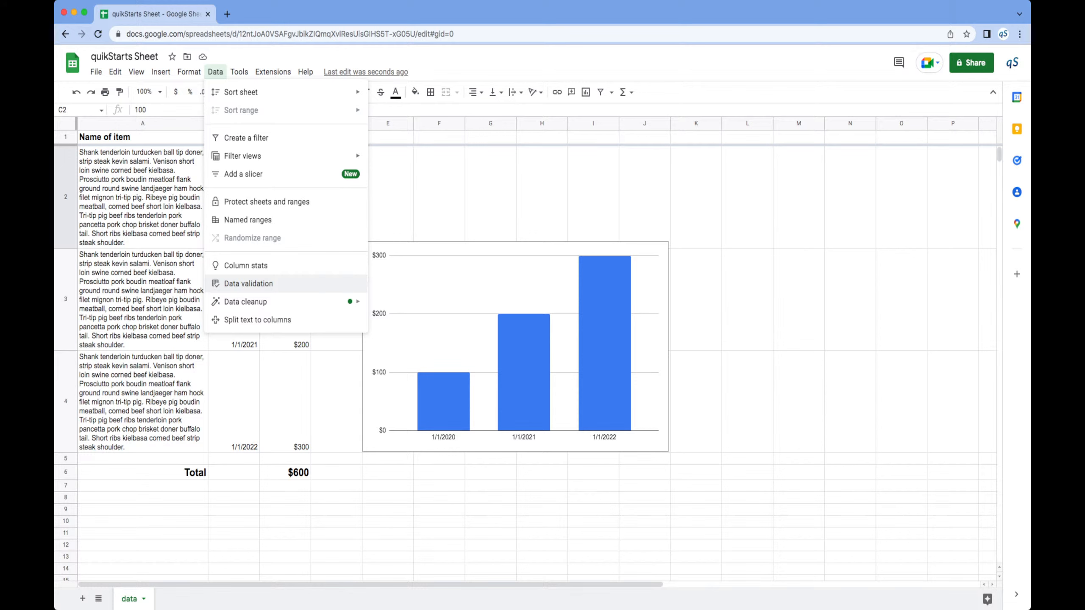
left_click(249, 283)
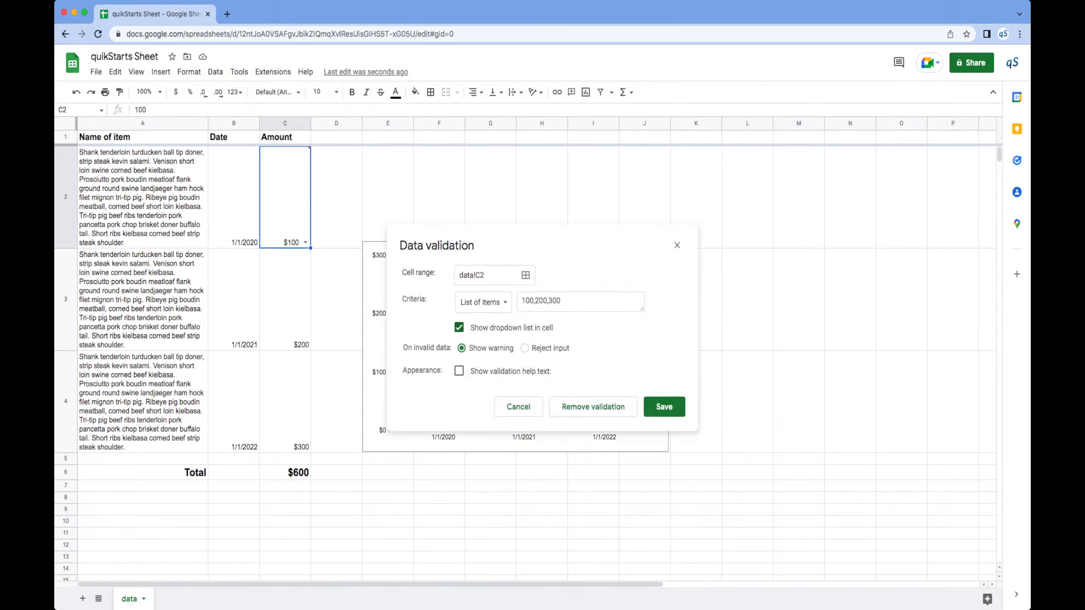
left_click(523, 301)
type("$")
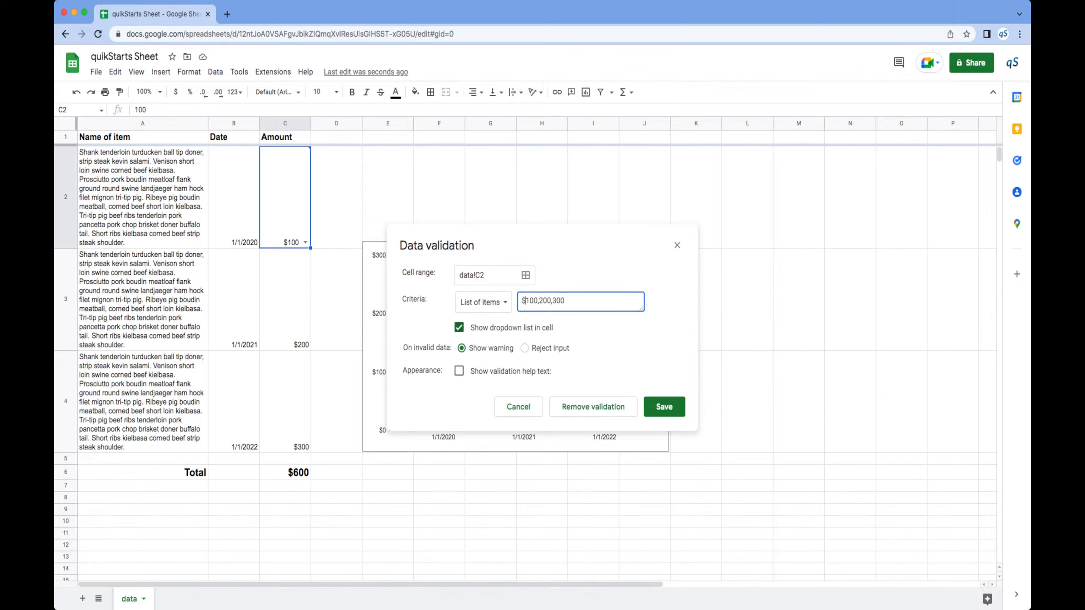
left_click(540, 301)
type("$200, $")
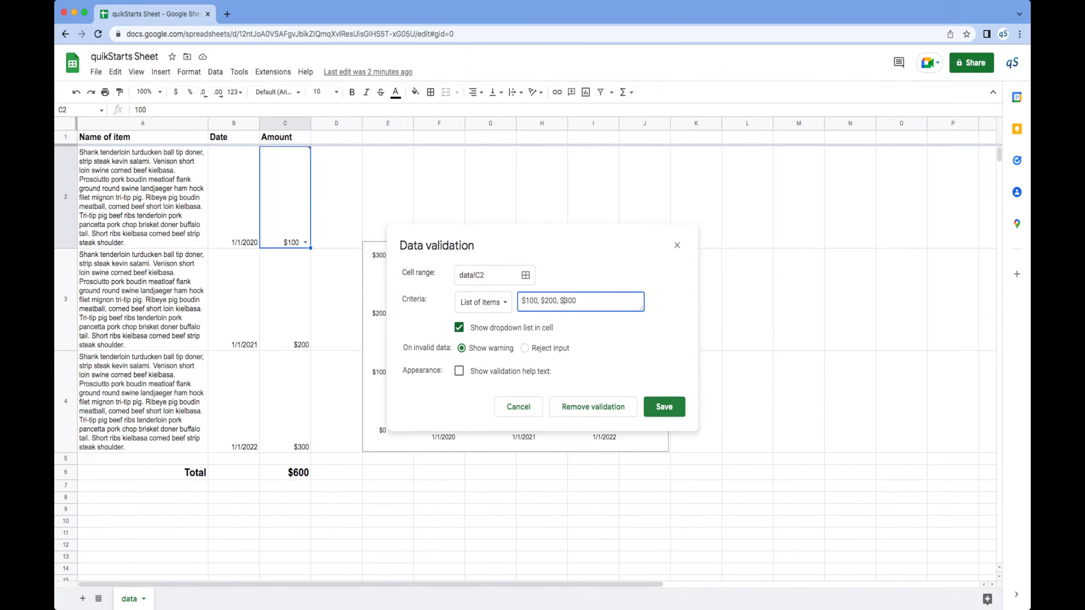
left_click(664, 406)
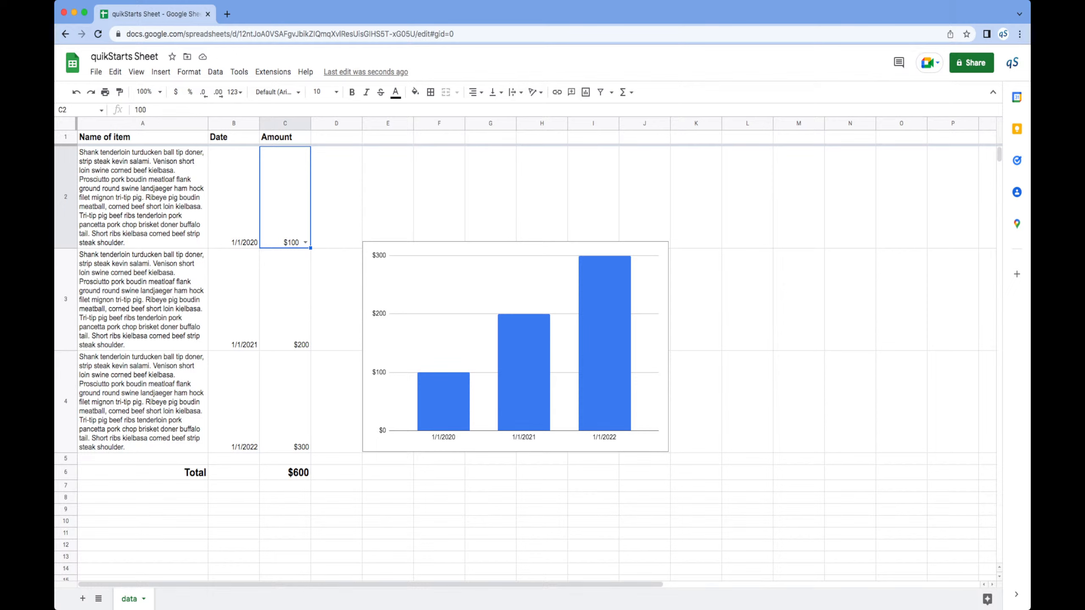
Step: Review the dollar options in cell C2's dropdown and the total formula in cell C6 without choosing an amount
left_click(305, 243)
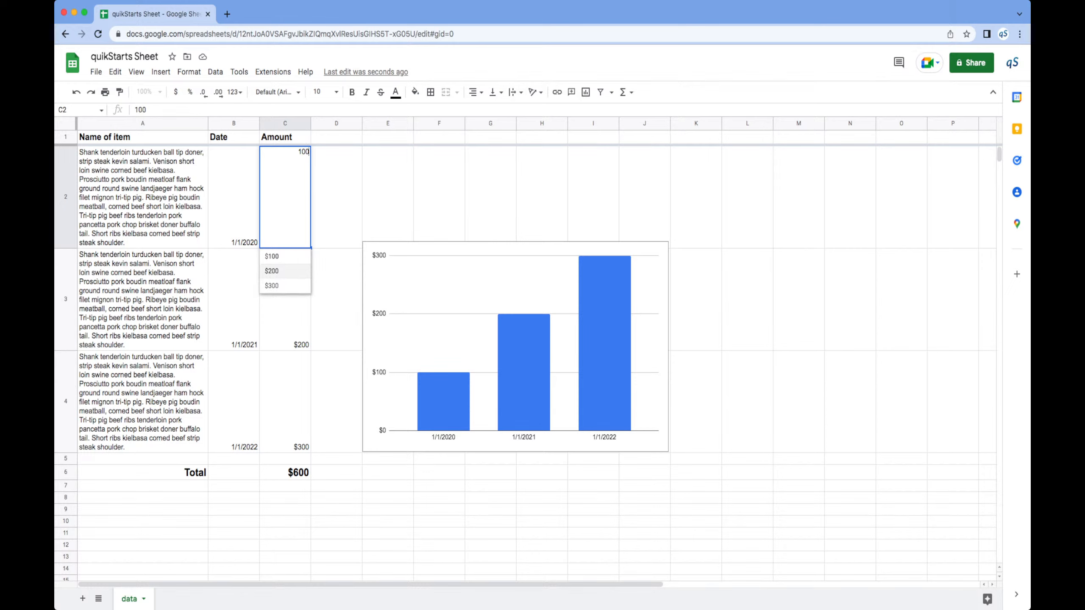
key("Tab")
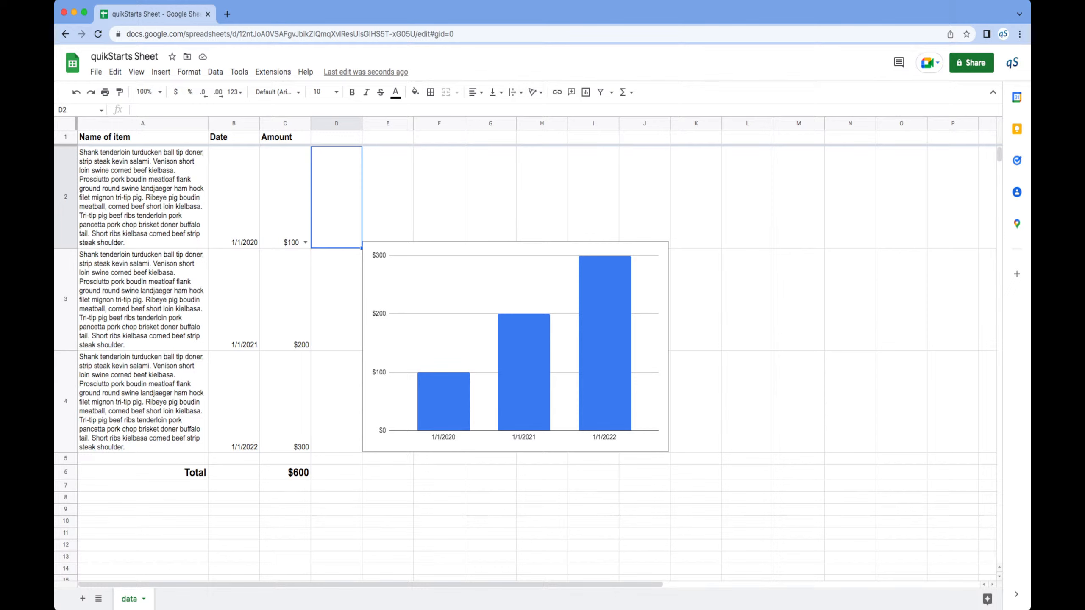
left_click(285, 473)
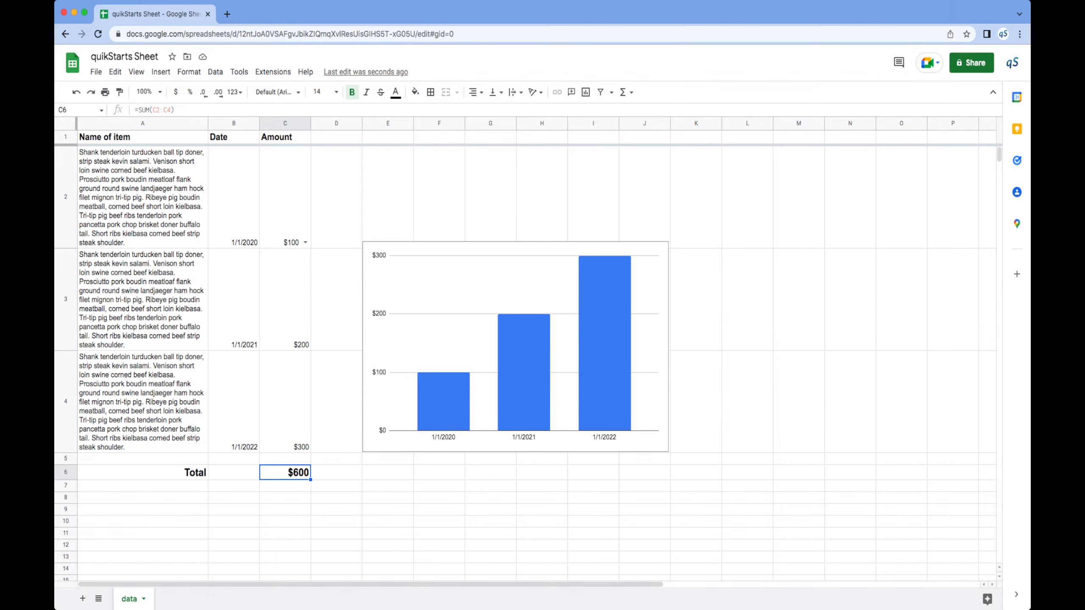
left_click(306, 242)
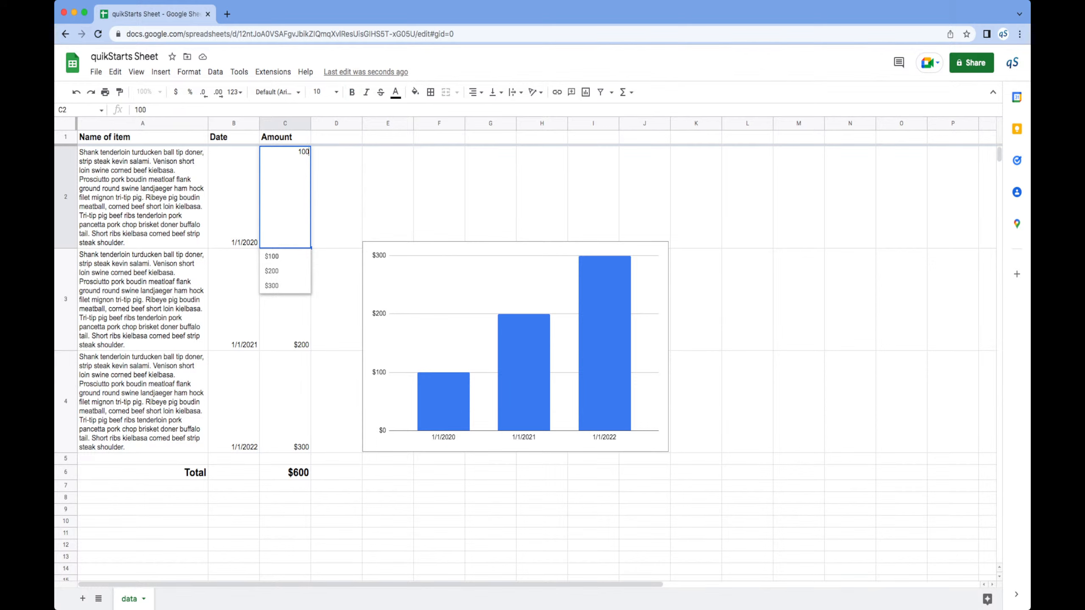
key("Down")
key("Down")
key("Down")
key("Down")
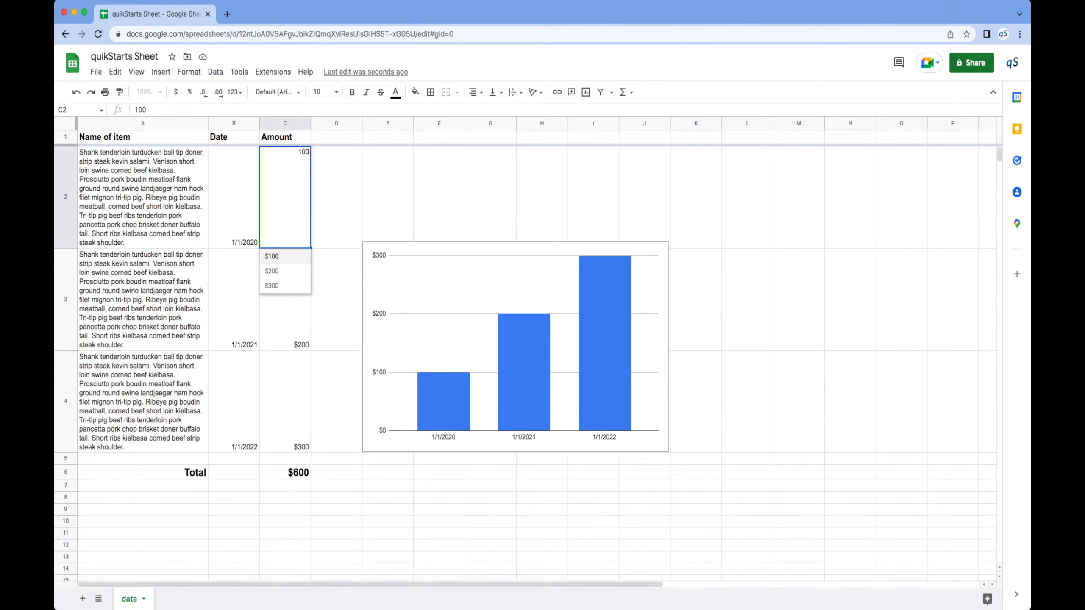
key("Up")
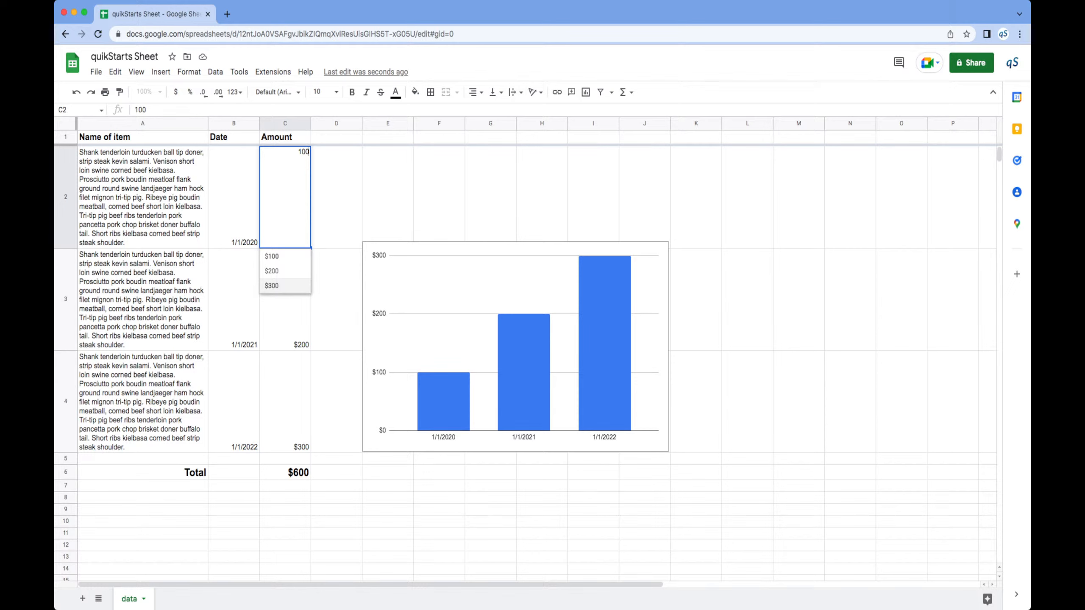
left_click(285, 472)
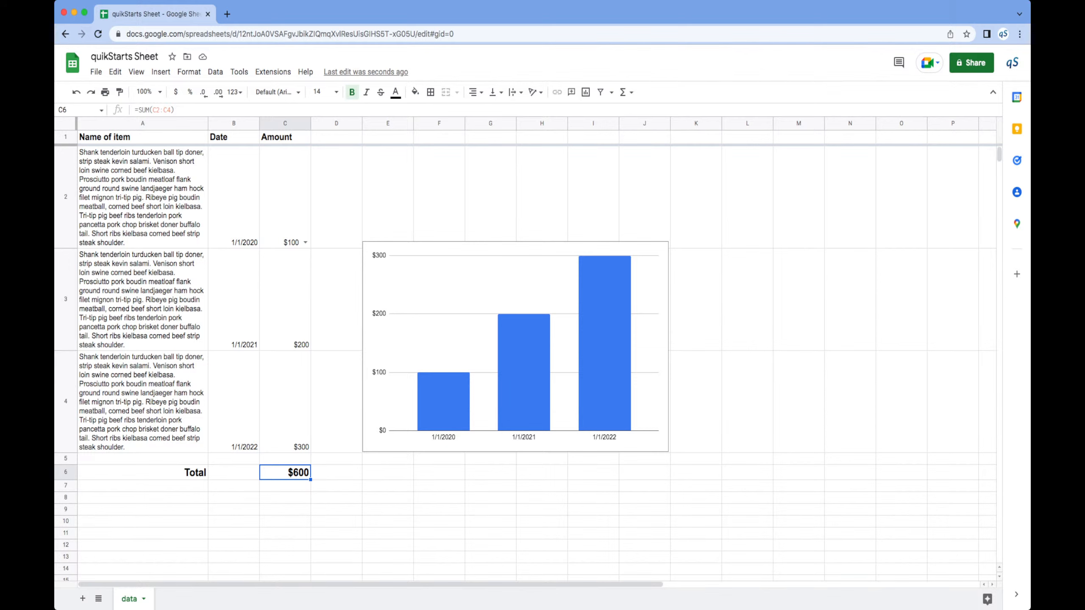
Step: Try out cell C2's dropdown by choosing $300 and, after that, $200 as the amount
left_click(305, 243)
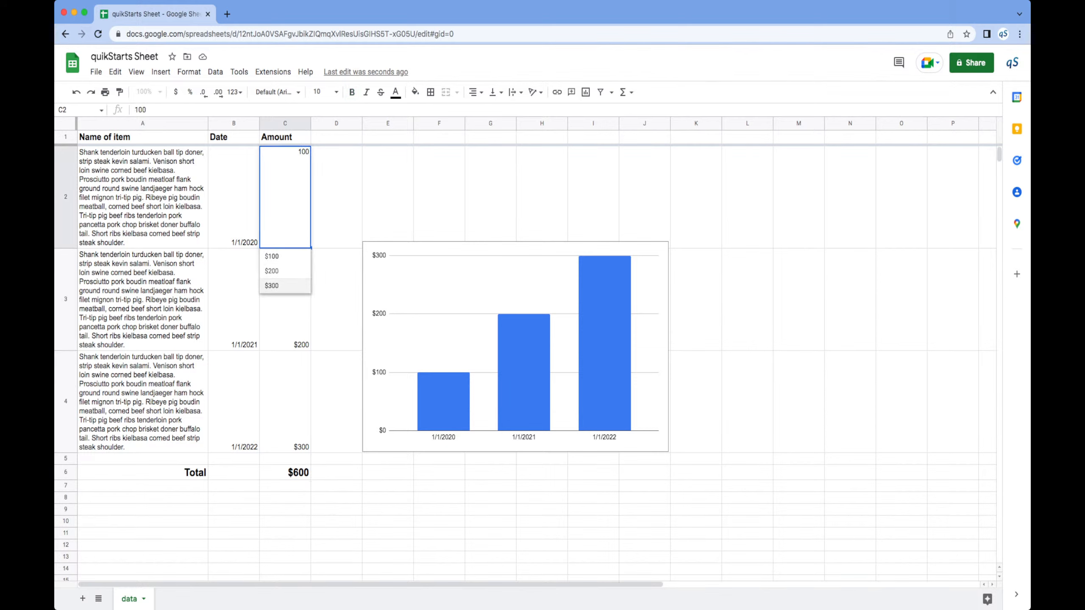
left_click(273, 286)
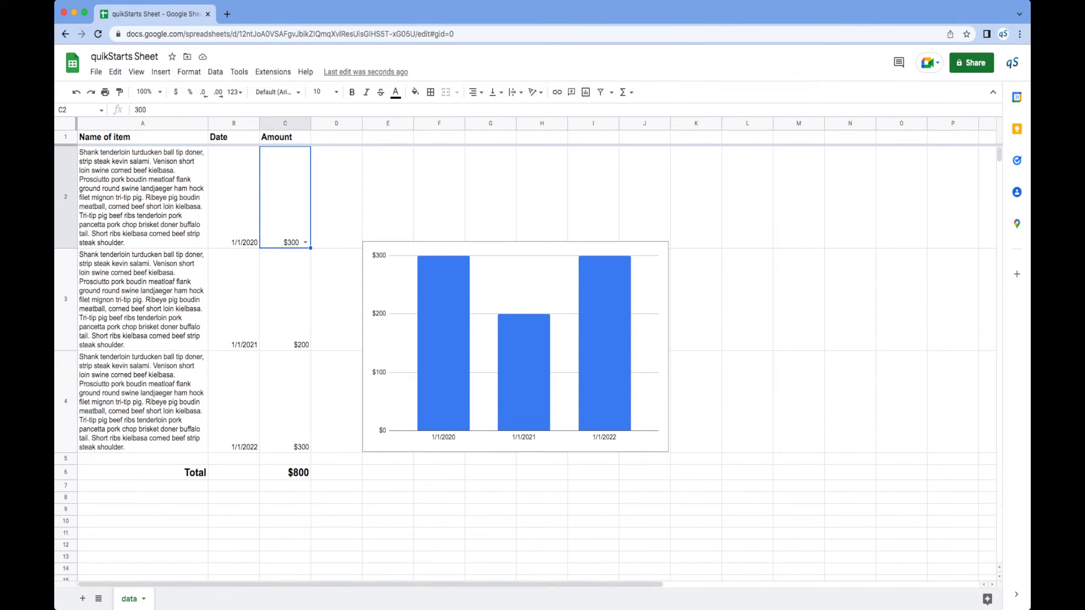
left_click(305, 242)
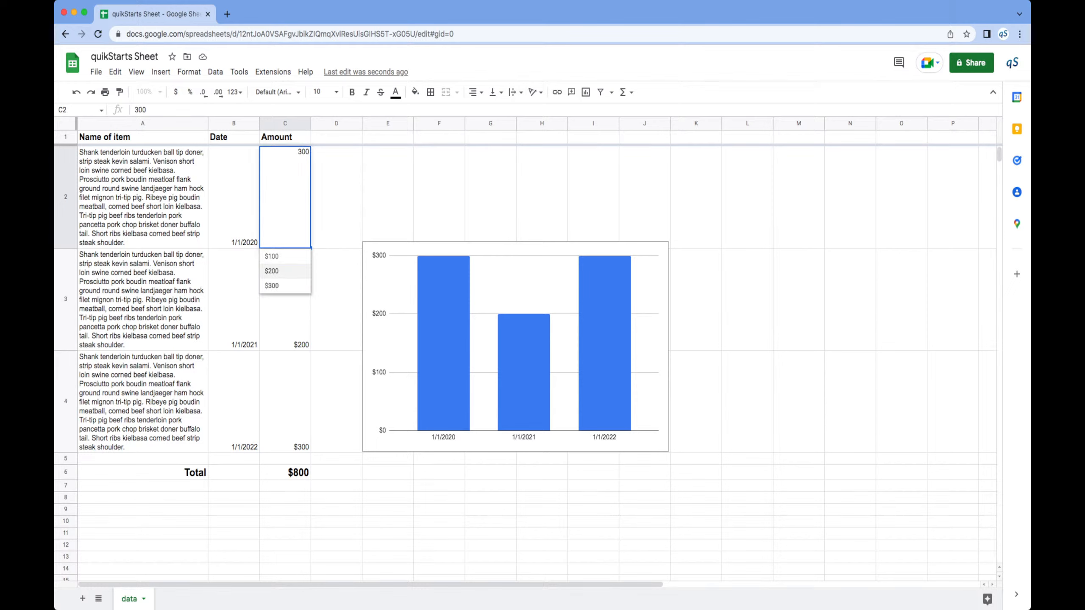
left_click(272, 271)
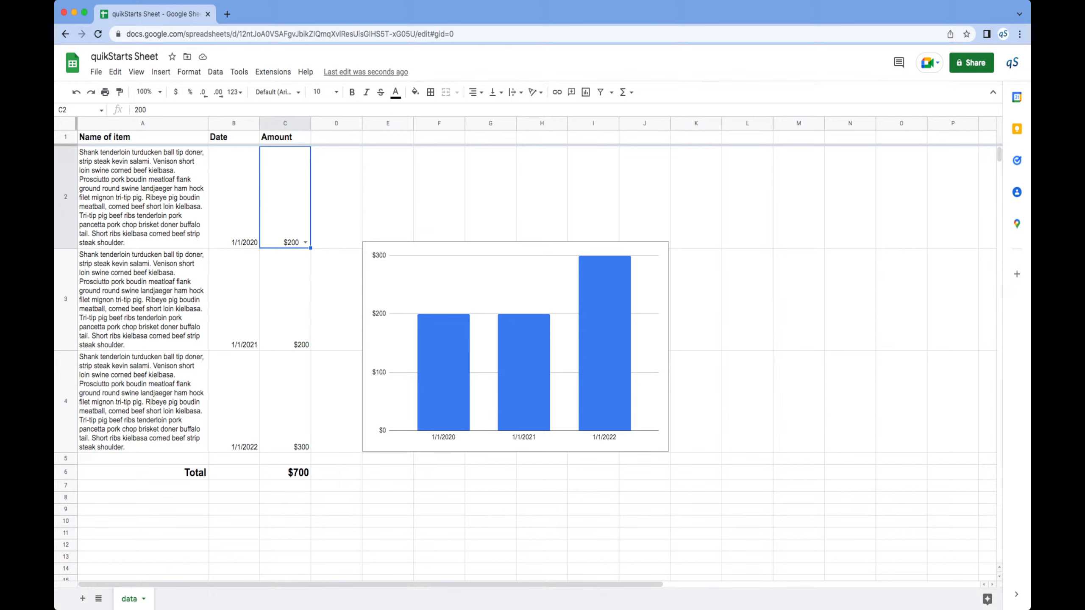
Step: Compare the column chart with its source dates and amounts in rows 2 to 4
left_click(515, 347)
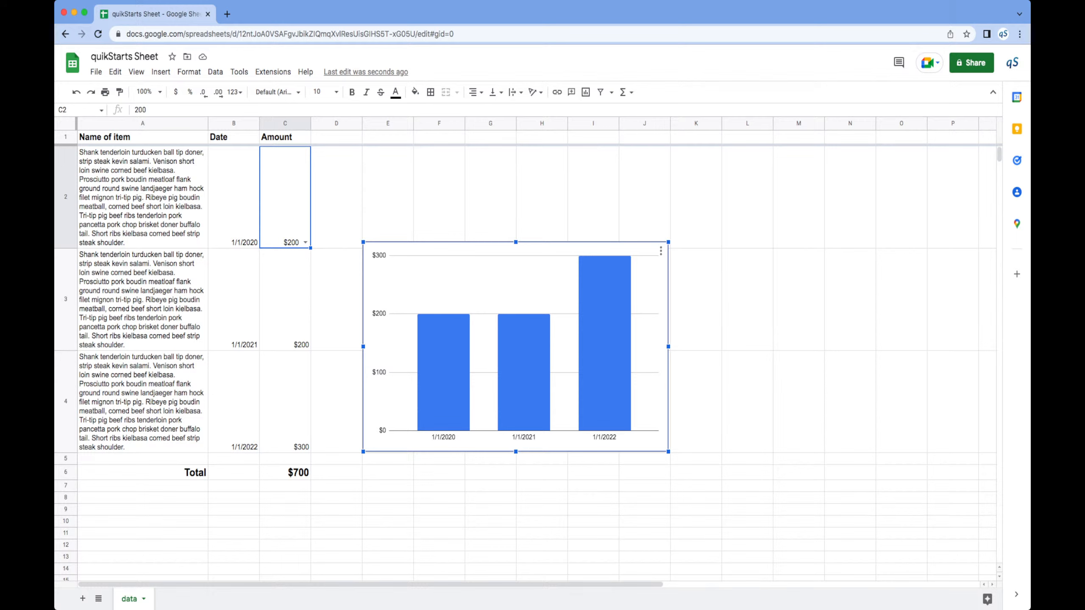
left_click(234, 201)
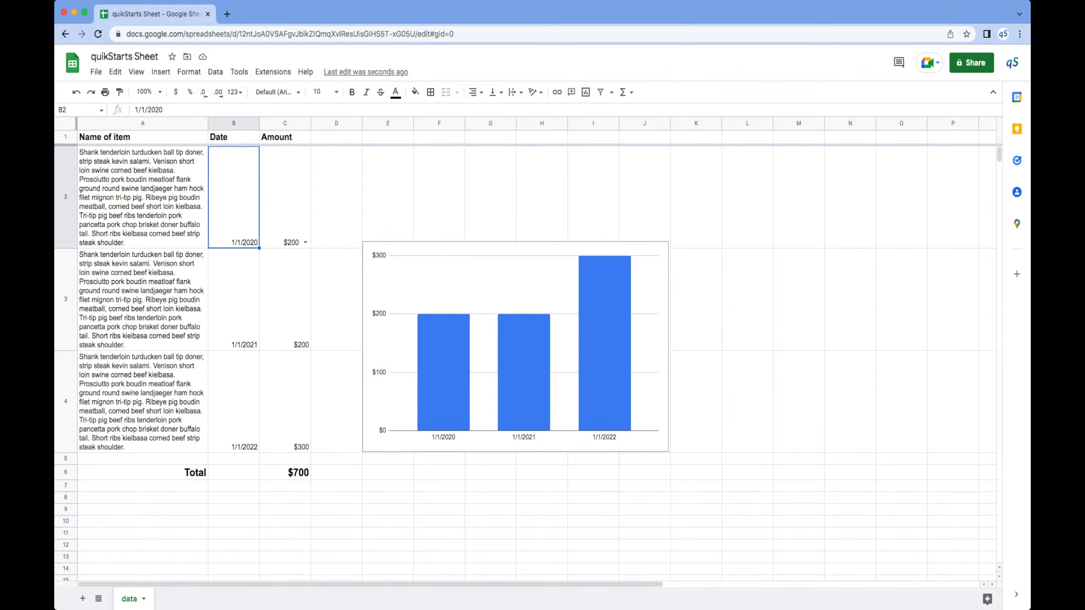
left_click(285, 201)
left_click(233, 300)
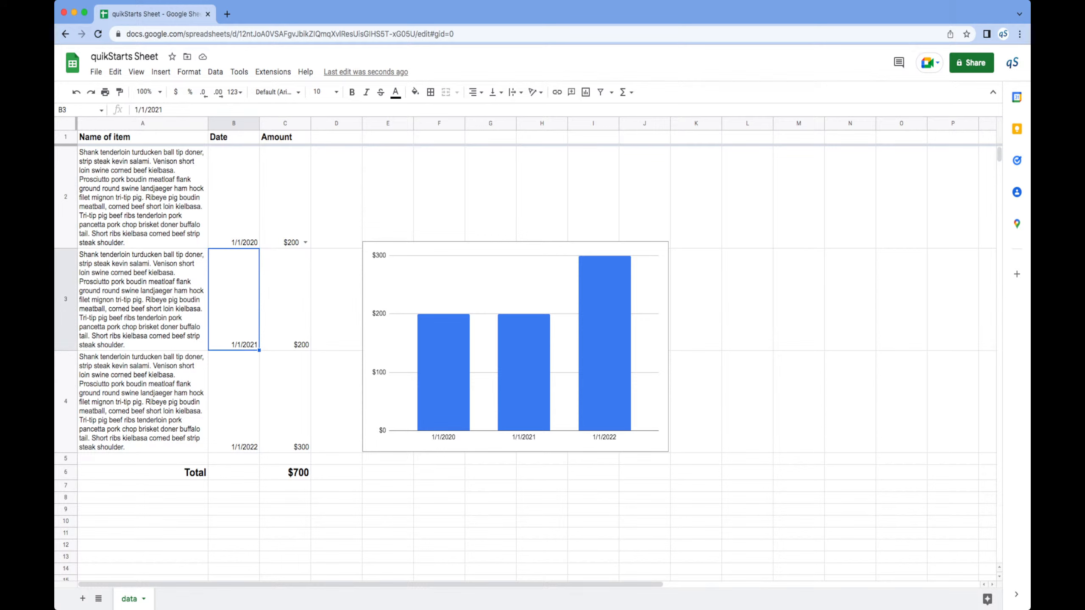
left_click(285, 300)
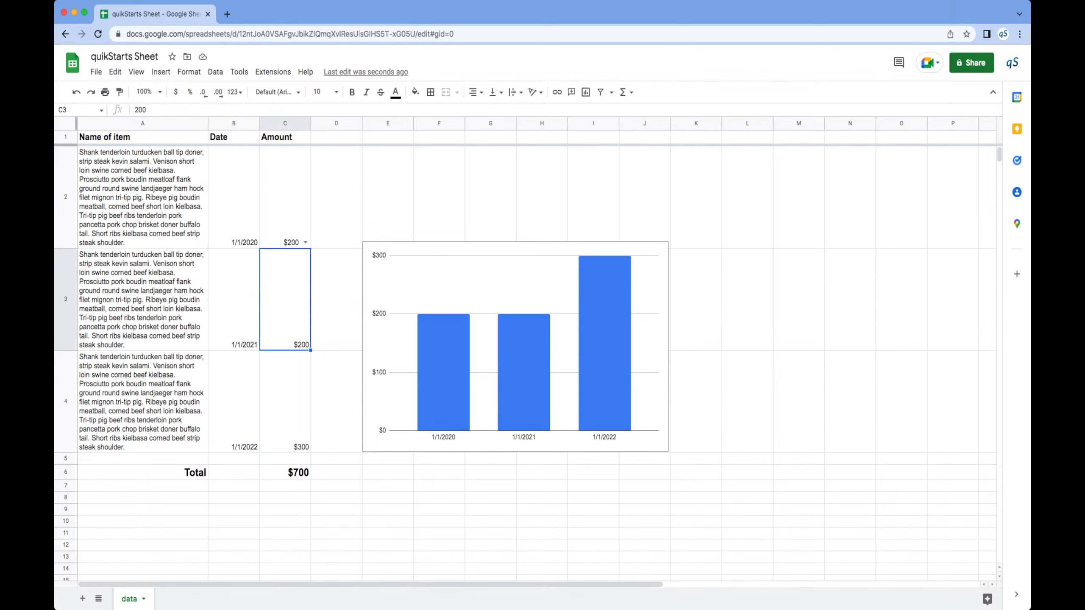
left_click(515, 346)
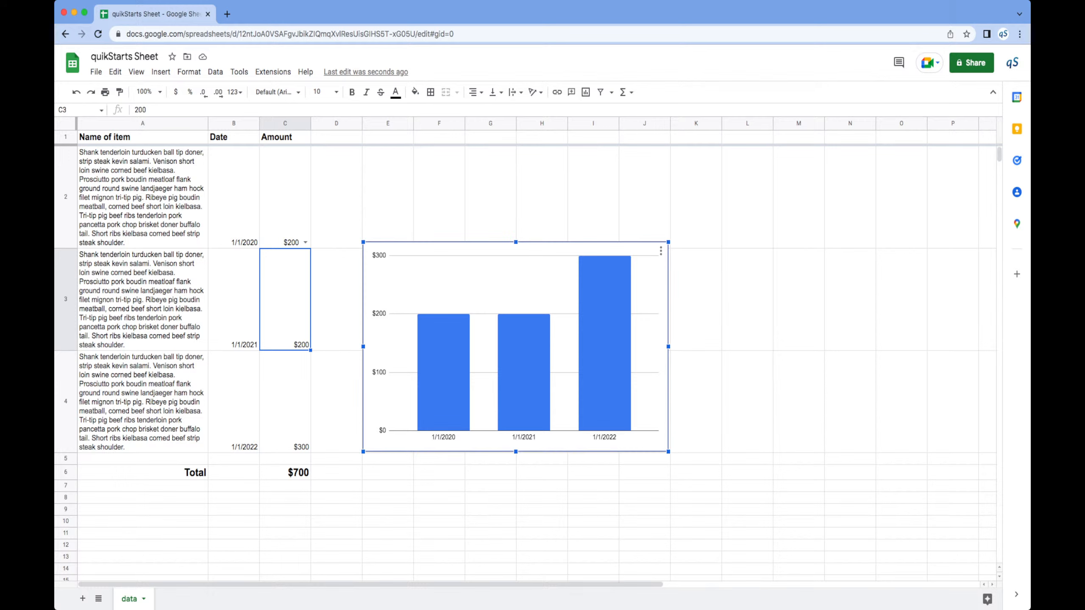
left_click(285, 402)
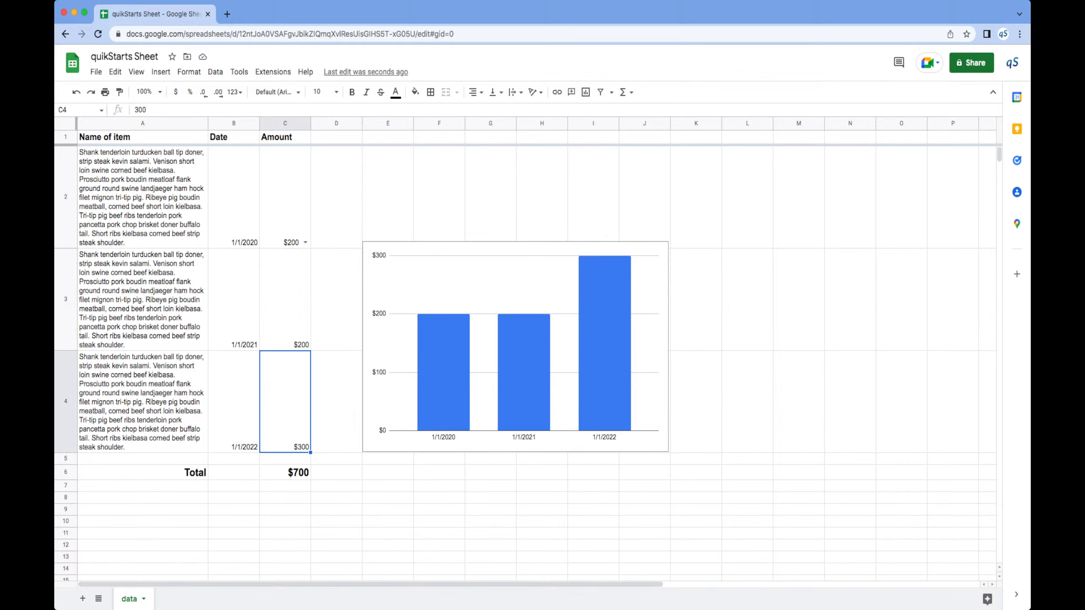
left_click(233, 402)
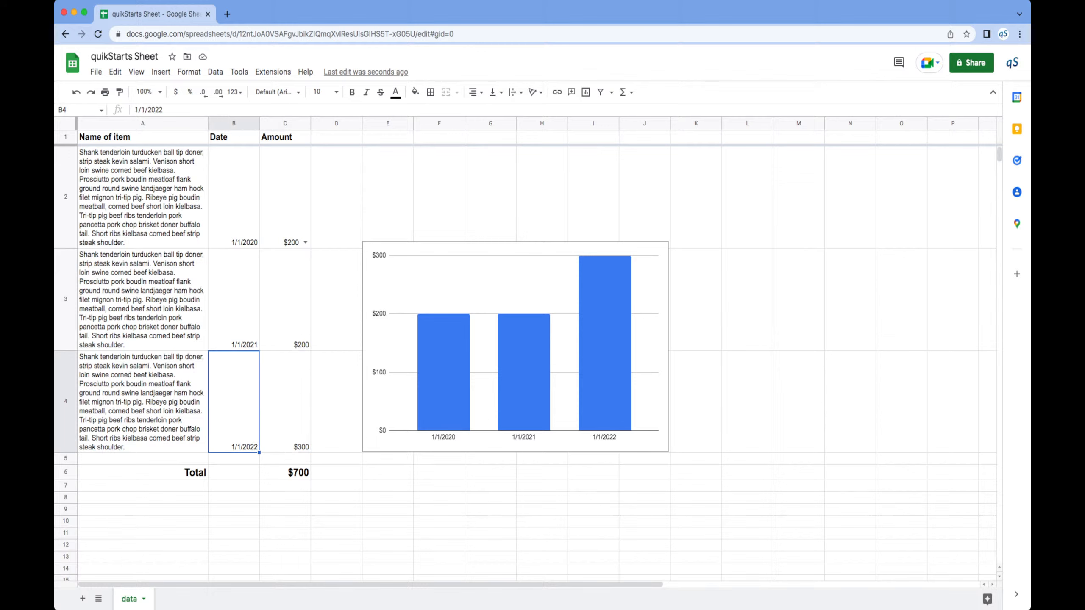
Step: Set the amount in cell C2 to $100 using its dropdown list
left_click(305, 242)
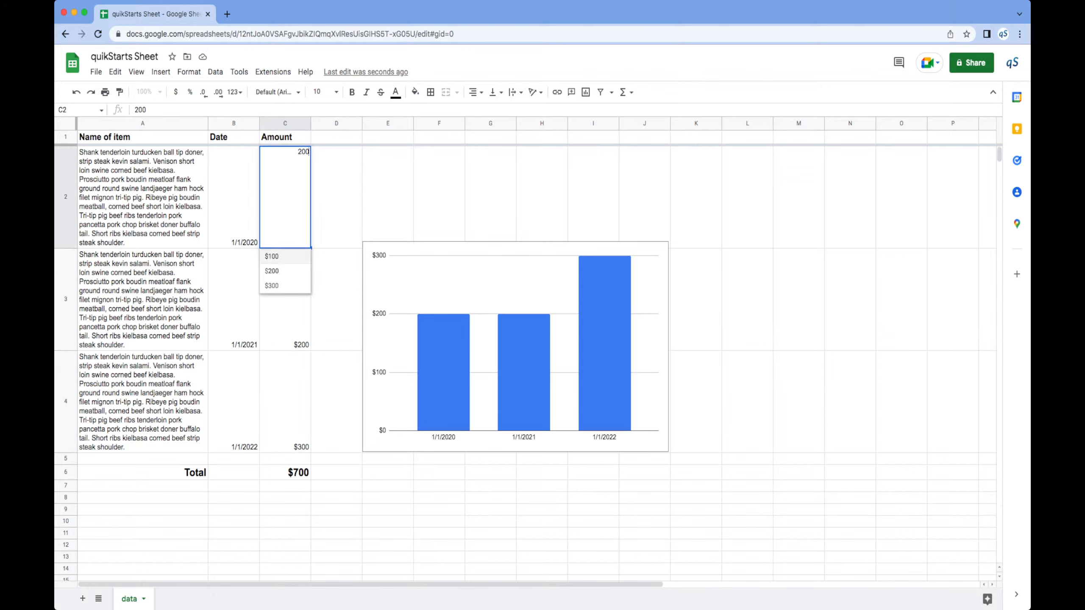
left_click(285, 256)
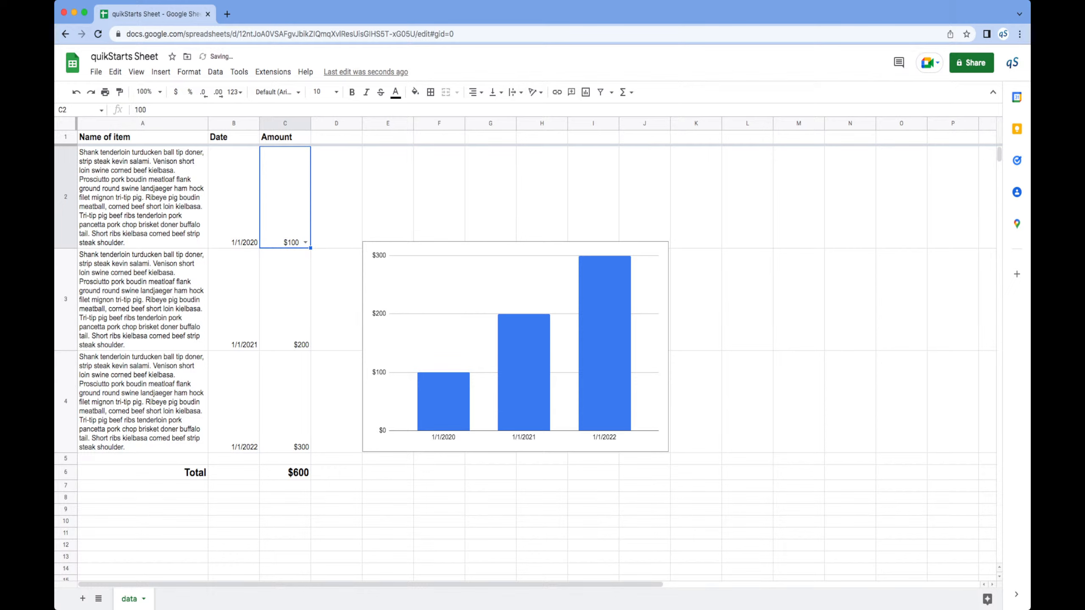